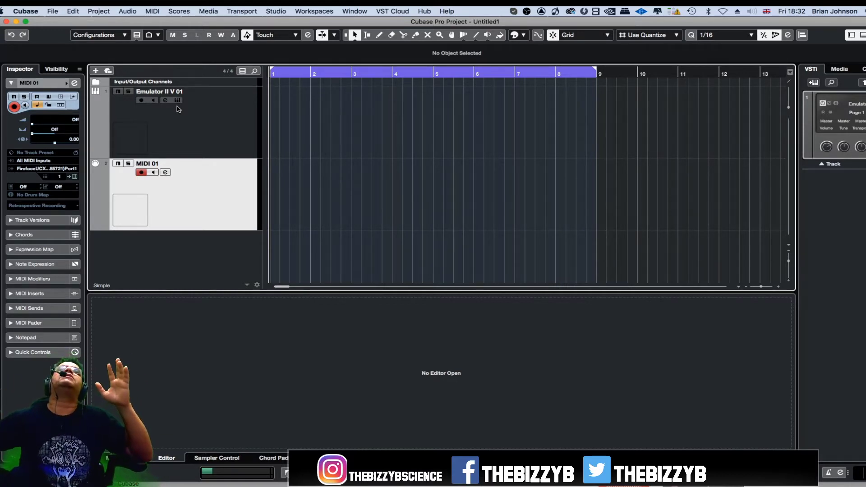
- Cancel out of Project Setup without changes, then bring up the Studio Setup dialog
{"action": "left_click", "coordinate": [126, 10]}
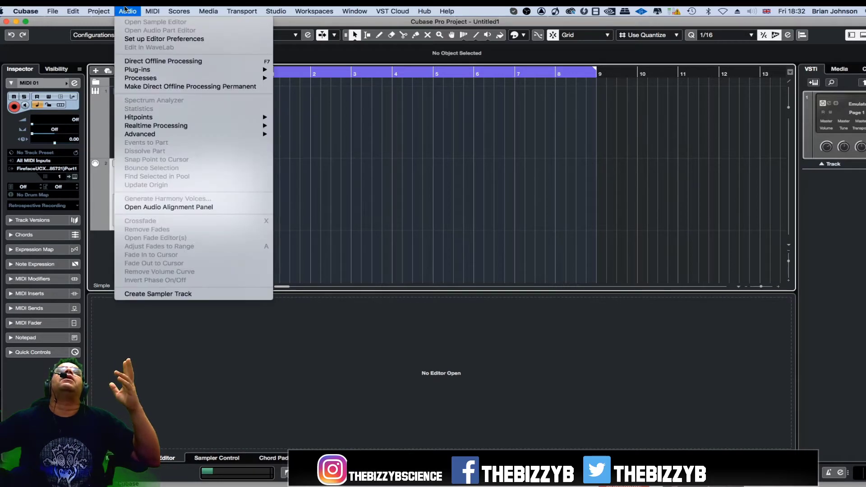
{"action": "mouse_move", "coordinate": [93, 10]}
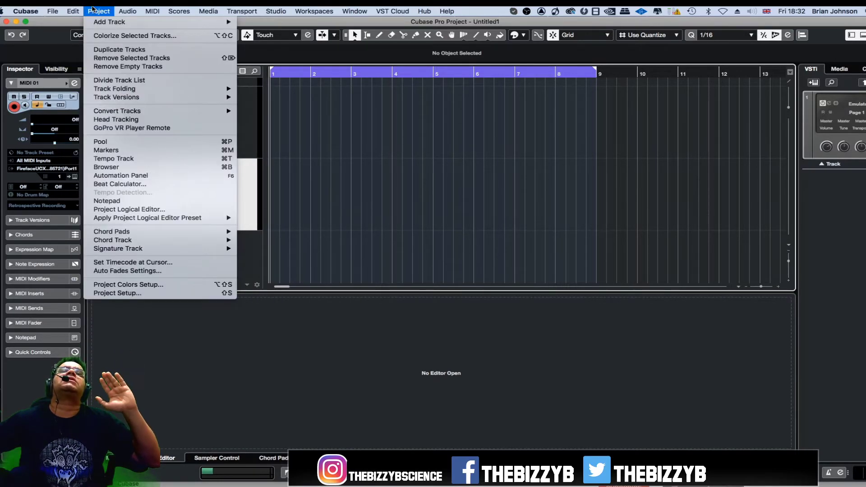
{"action": "left_click", "coordinate": [145, 297]}
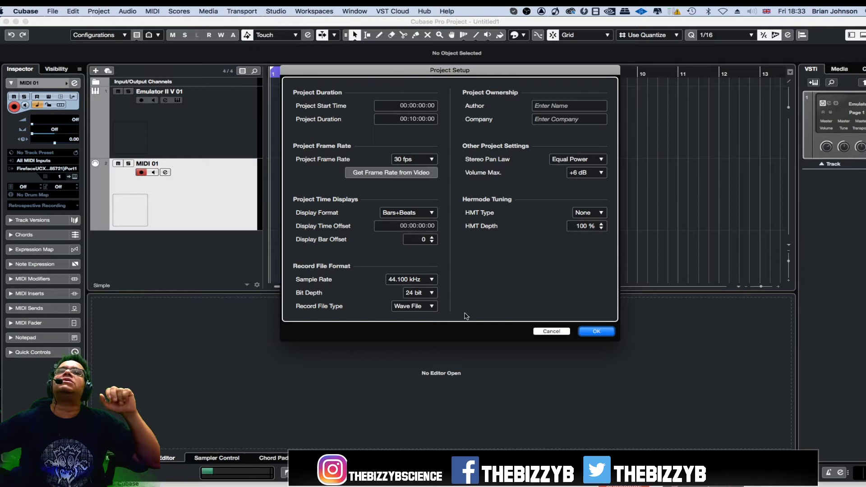
{"action": "left_click", "coordinate": [551, 332]}
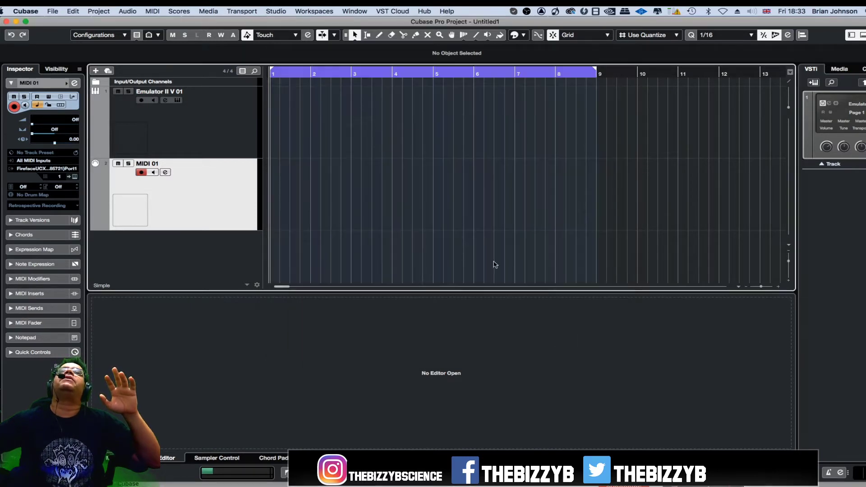
{"action": "left_click", "coordinate": [334, 10]}
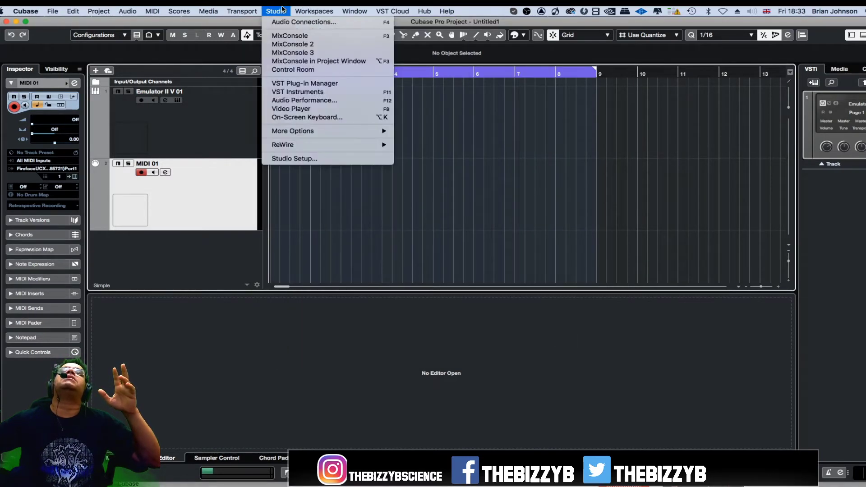
{"action": "left_click", "coordinate": [295, 159]}
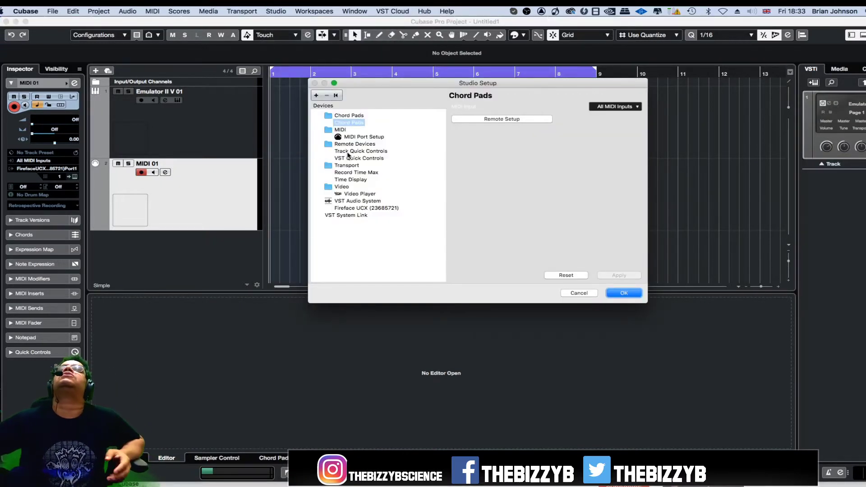
- Switch the VST Audio System's ASIO driver to Fireface UCX (23685721)
{"action": "left_click", "coordinate": [366, 202]}
{"action": "left_click", "coordinate": [366, 208]}
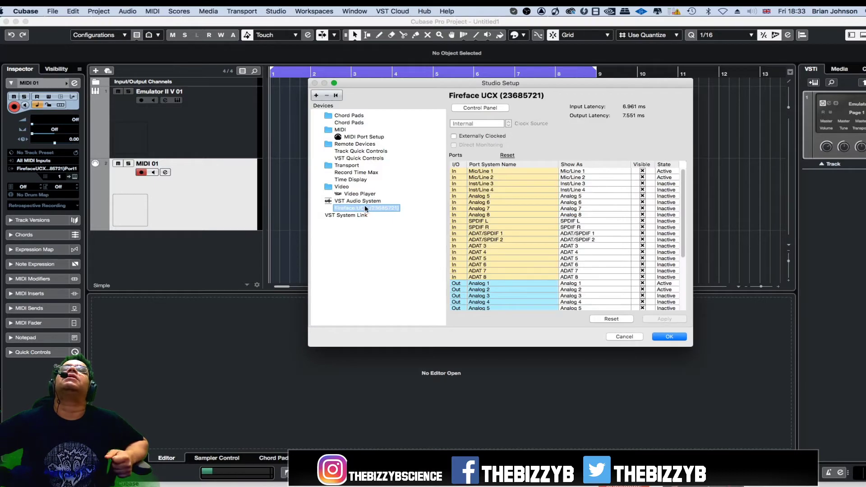
{"action": "left_click", "coordinate": [360, 215]}
{"action": "left_click", "coordinate": [360, 202]}
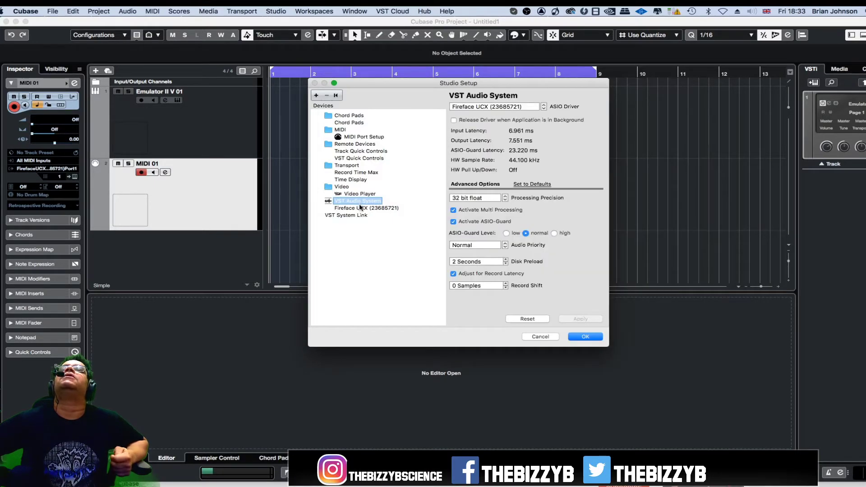
{"action": "left_click", "coordinate": [524, 107]}
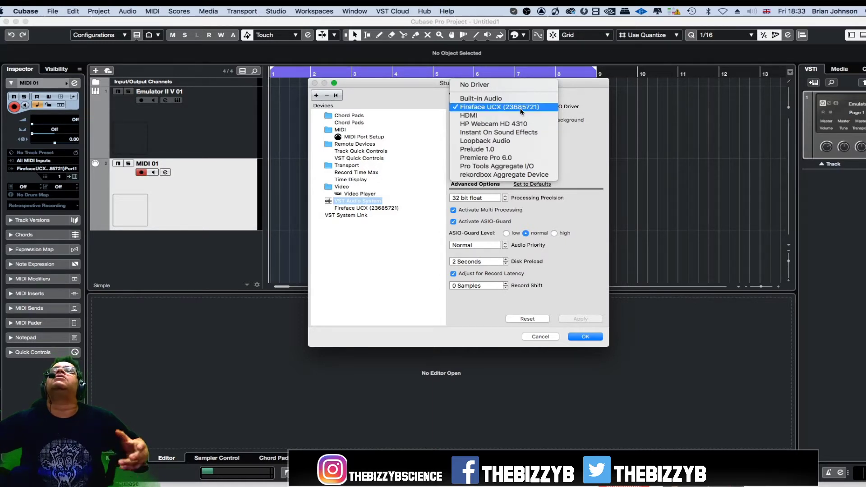
{"action": "left_click", "coordinate": [520, 108]}
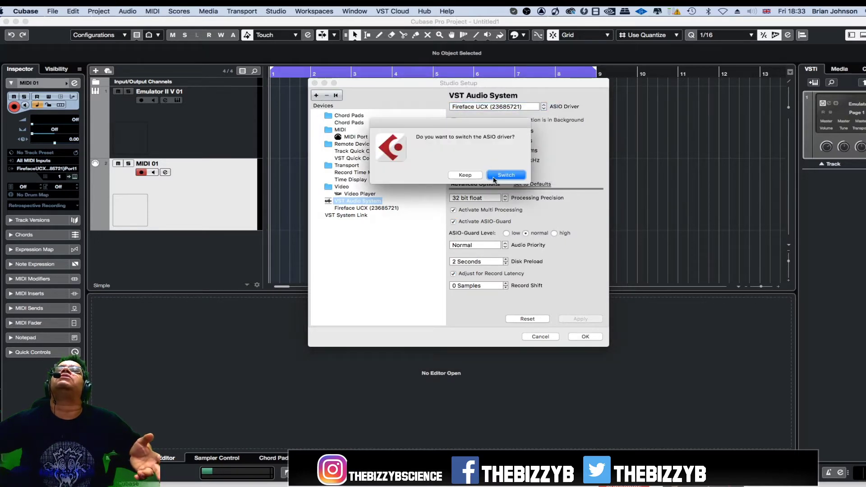
{"action": "left_click", "coordinate": [506, 175]}
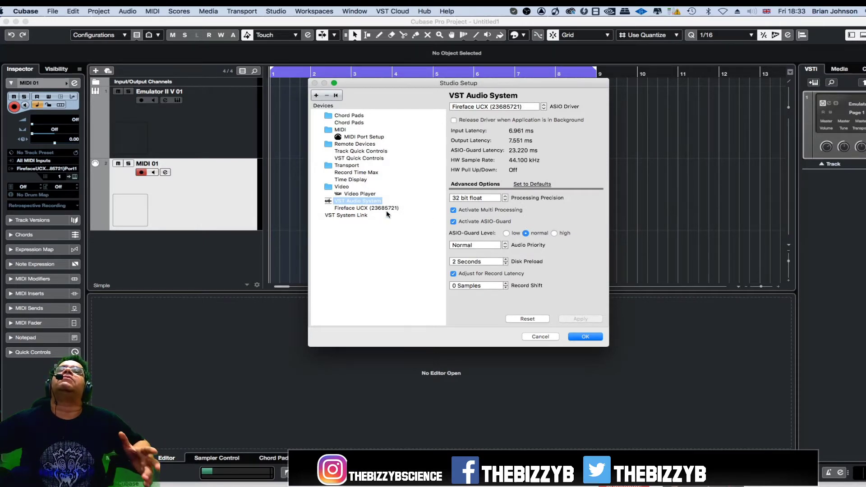
- Confirm Studio Setup with OK and browse the Studio menu's windows and tools
{"action": "left_click", "coordinate": [588, 338]}
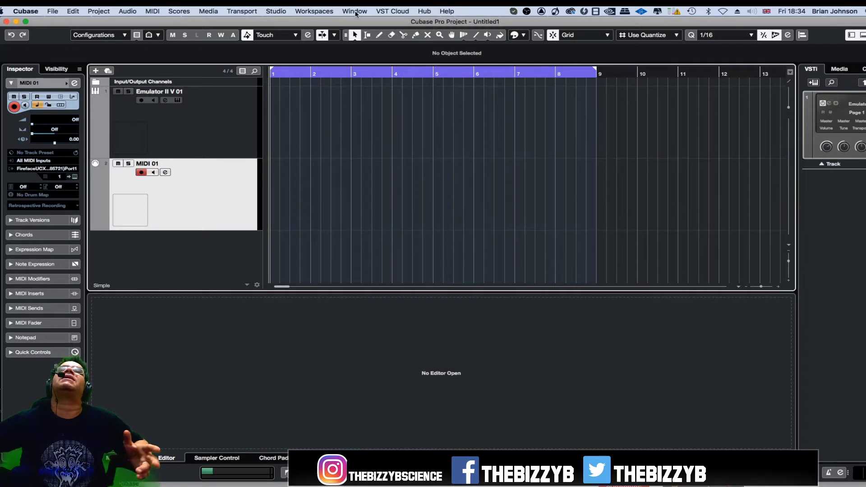
{"action": "left_click", "coordinate": [276, 11]}
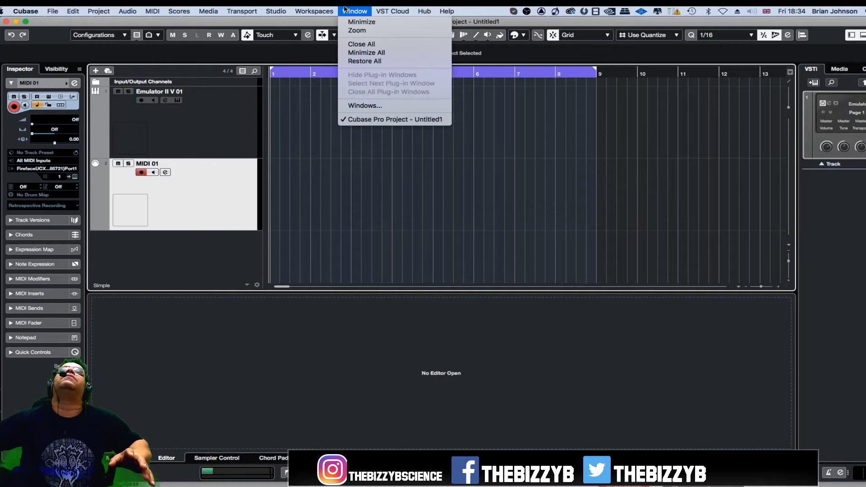
{"action": "mouse_move", "coordinate": [321, 8]}
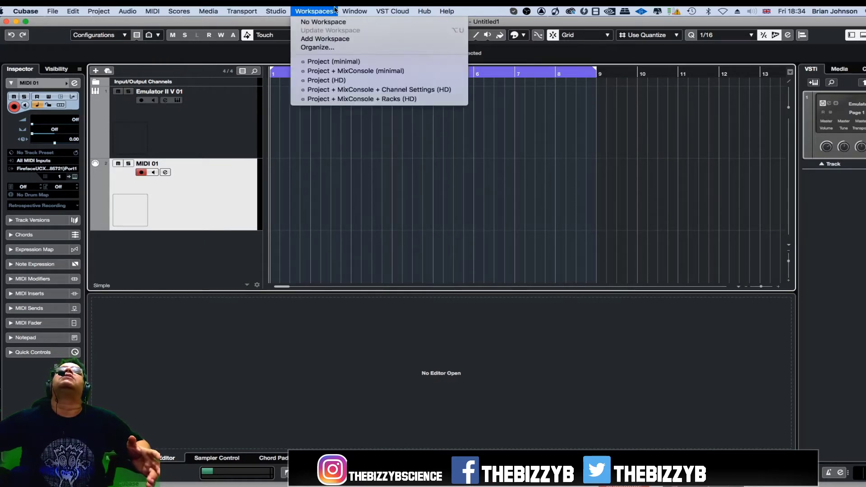
{"action": "mouse_move", "coordinate": [378, 9]}
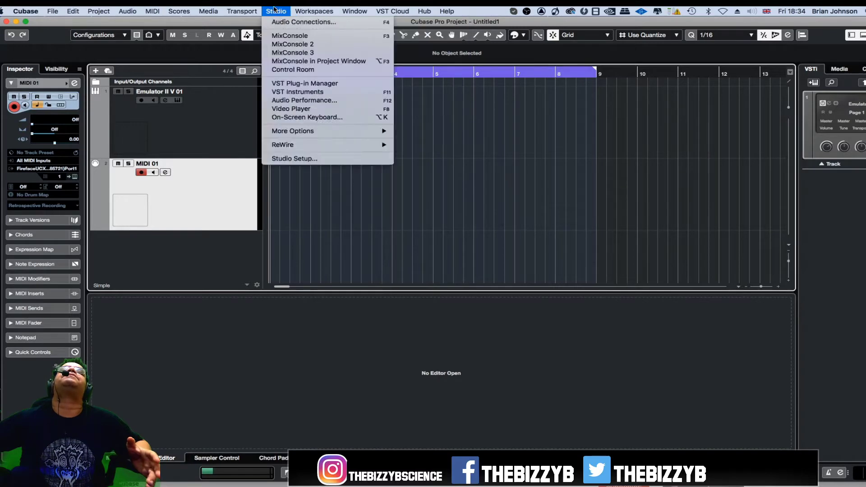
{"action": "mouse_move", "coordinate": [70, 8]}
{"action": "mouse_move", "coordinate": [128, 10]}
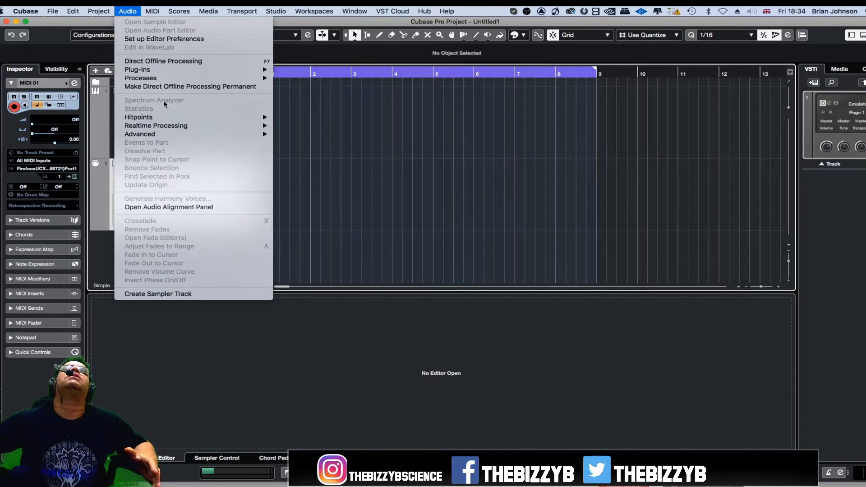
{"action": "mouse_move", "coordinate": [168, 137]}
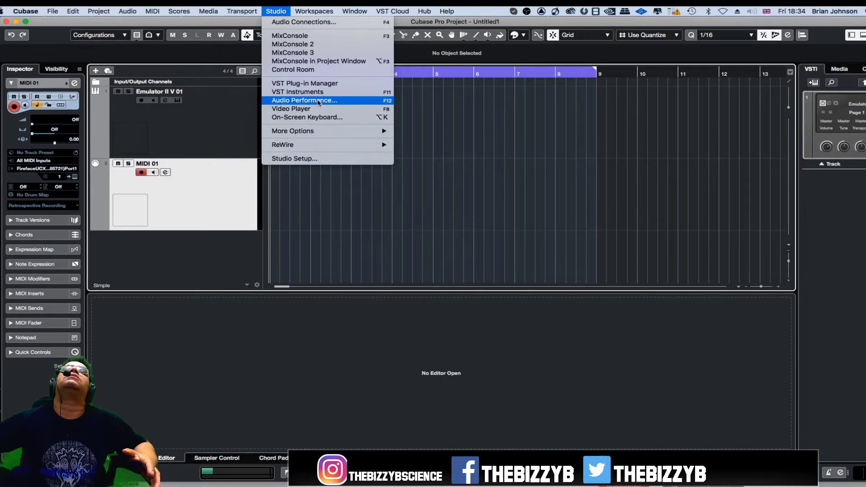
- Check that Stereo Out Left and Right use Fireface UCX Analog 1 and 2
{"action": "left_click", "coordinate": [319, 23]}
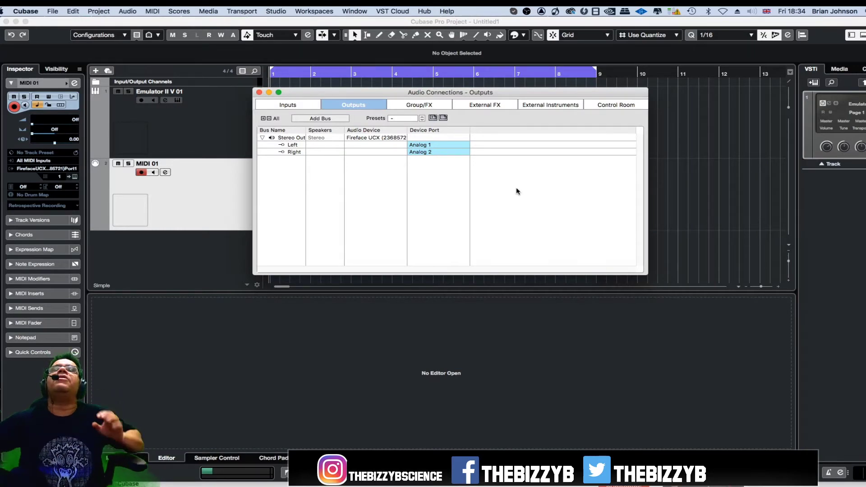
{"action": "left_click", "coordinate": [451, 147]}
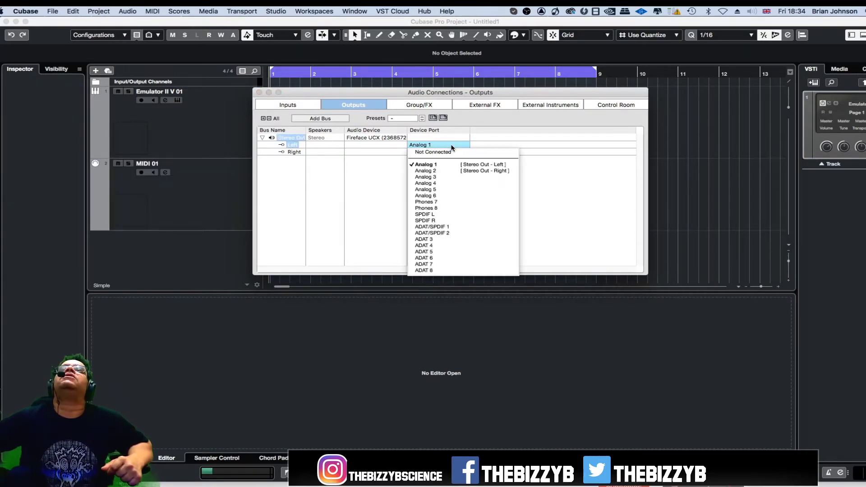
{"action": "left_click", "coordinate": [436, 165]}
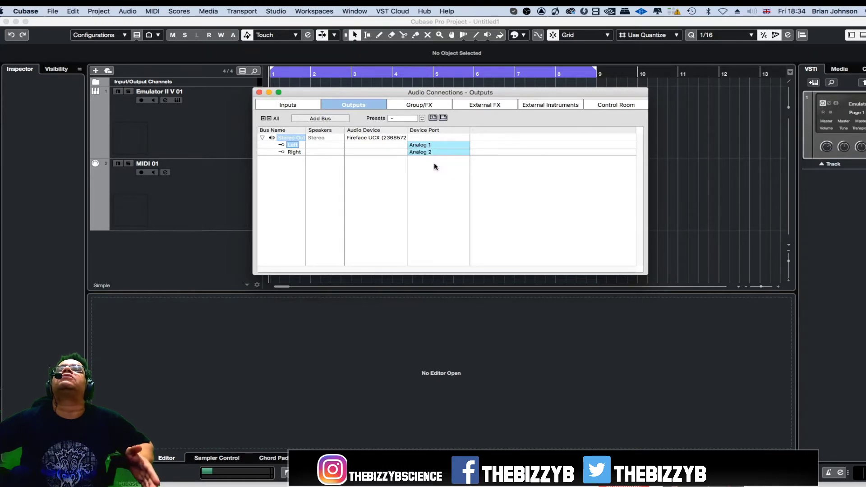
{"action": "left_click", "coordinate": [434, 152]}
{"action": "left_click", "coordinate": [436, 181]}
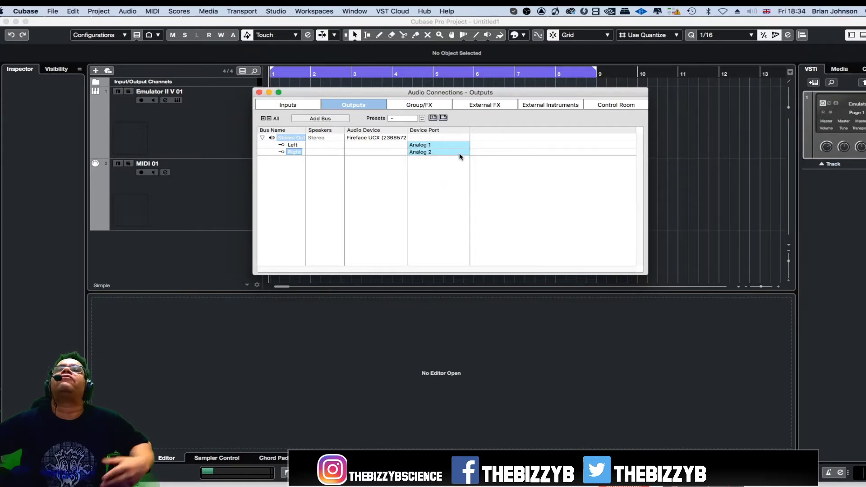
{"action": "left_click", "coordinate": [391, 139]}
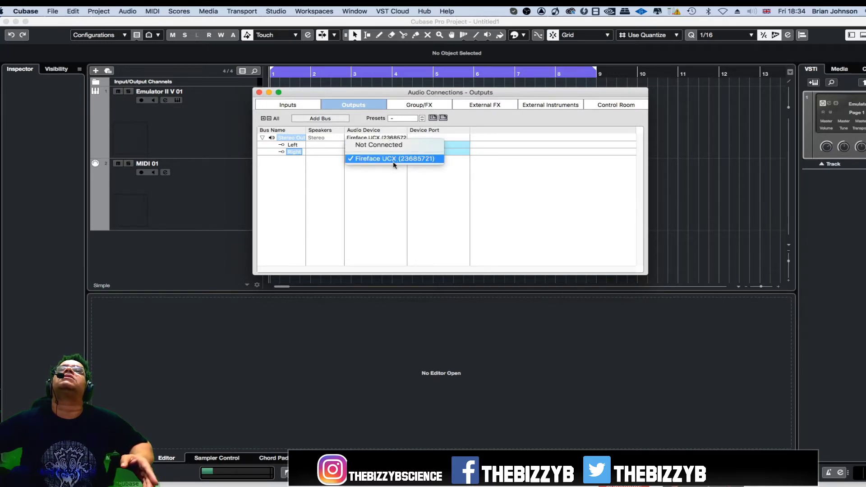
{"action": "left_click", "coordinate": [394, 160]}
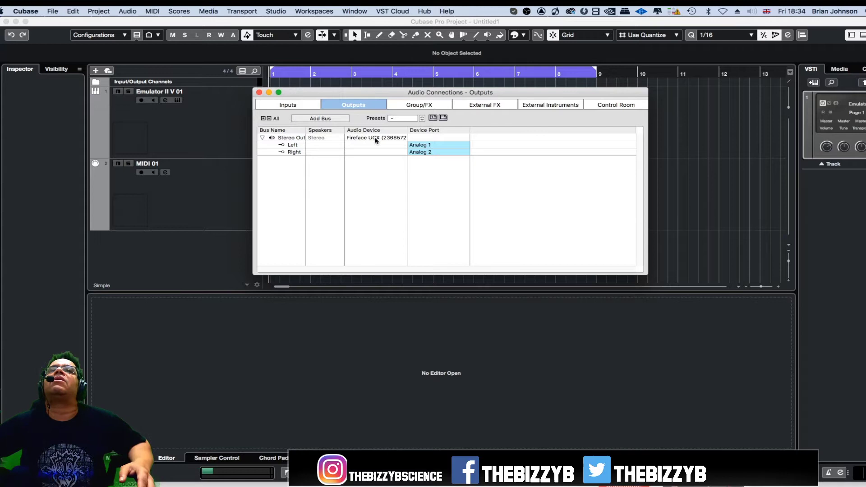
- Look at the Add Bus configurations, cancel it, and close Audio Connections
{"action": "left_click", "coordinate": [324, 118]}
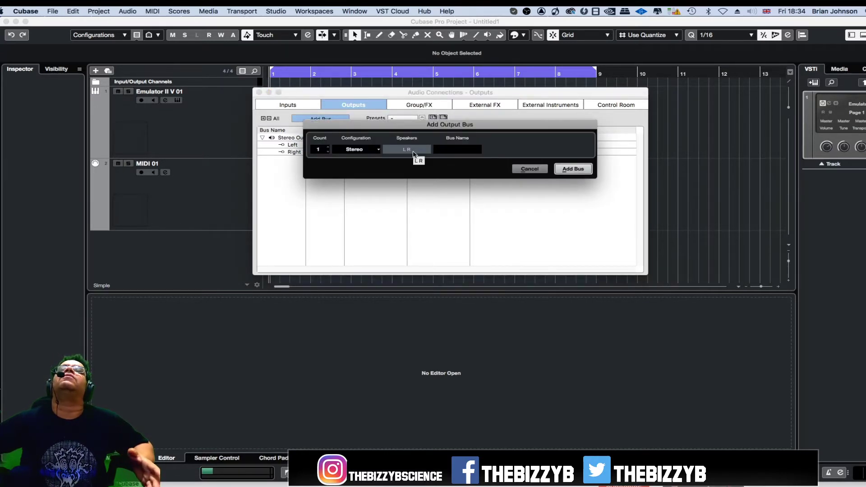
{"action": "left_click", "coordinate": [362, 153]}
{"action": "mouse_move", "coordinate": [369, 201]}
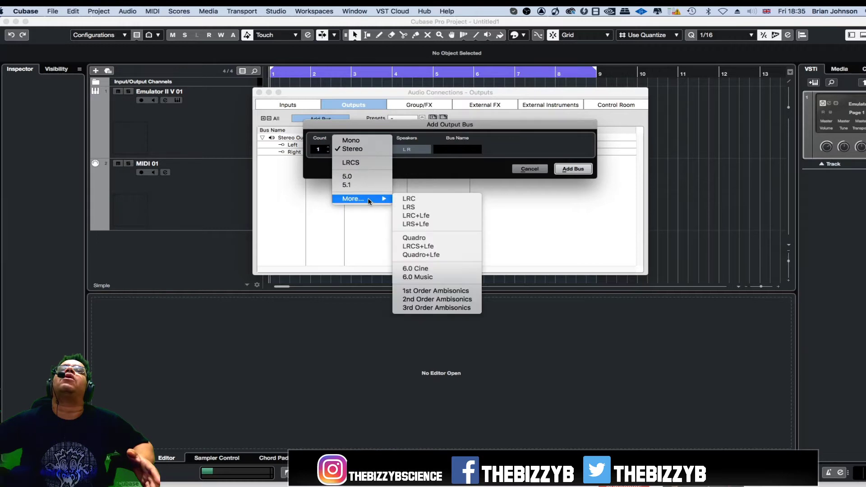
{"action": "left_click", "coordinate": [533, 171]}
{"action": "left_click", "coordinate": [532, 170]}
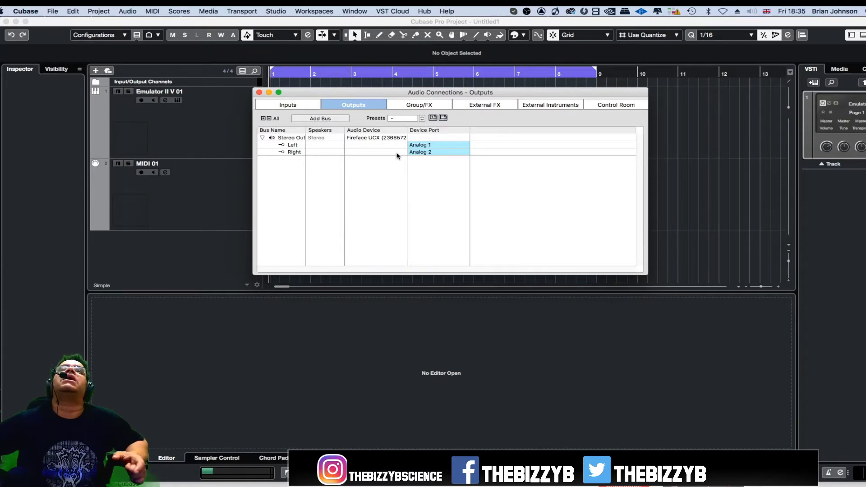
{"action": "left_click", "coordinate": [259, 92]}
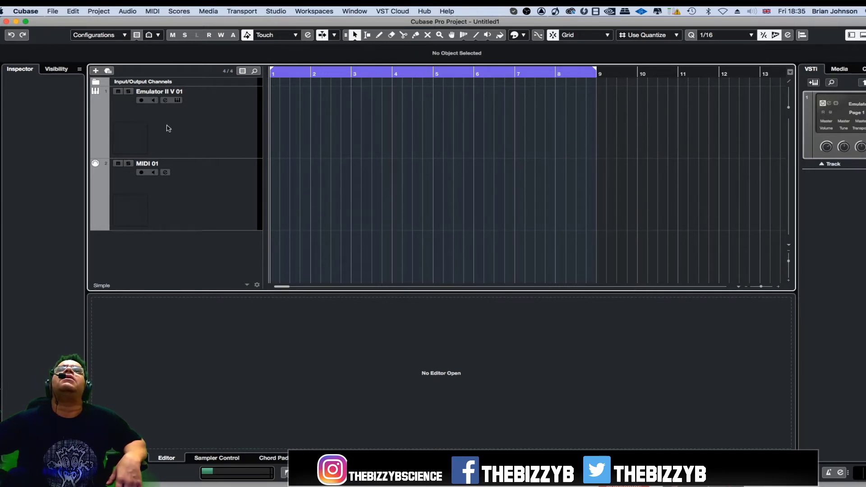
- Close the untitled project without saving and delete its newly created files
{"action": "left_click", "coordinate": [6, 22]}
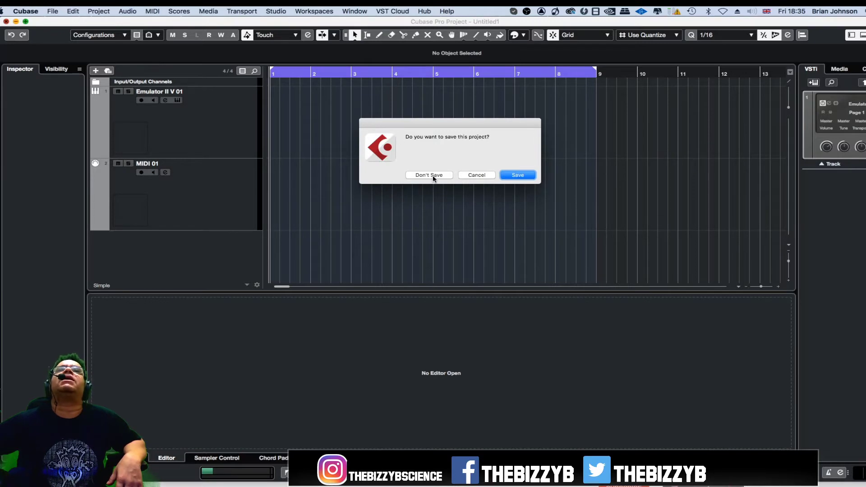
{"action": "left_click", "coordinate": [433, 177]}
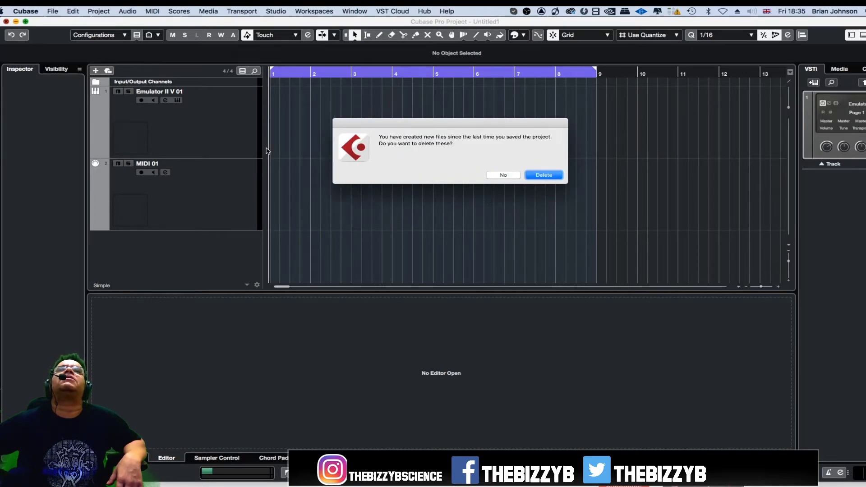
{"action": "left_click", "coordinate": [544, 175]}
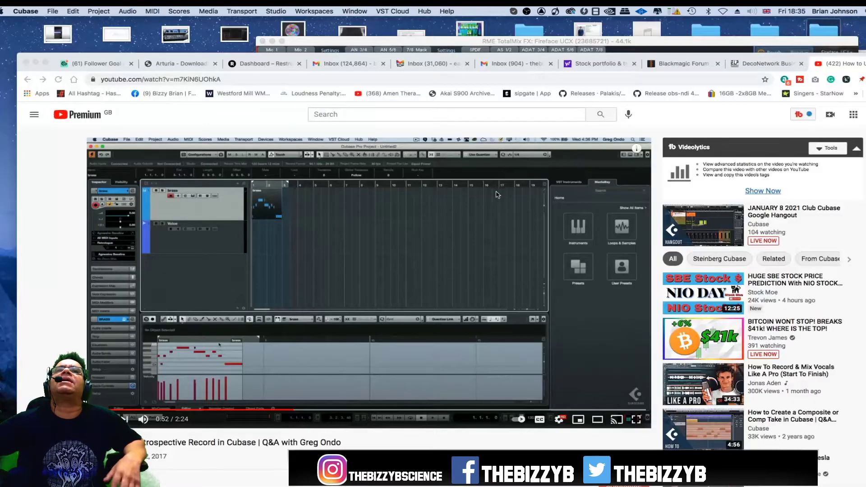
- Create an empty project from the Hub, then close it without saving
{"action": "left_click", "coordinate": [53, 11]}
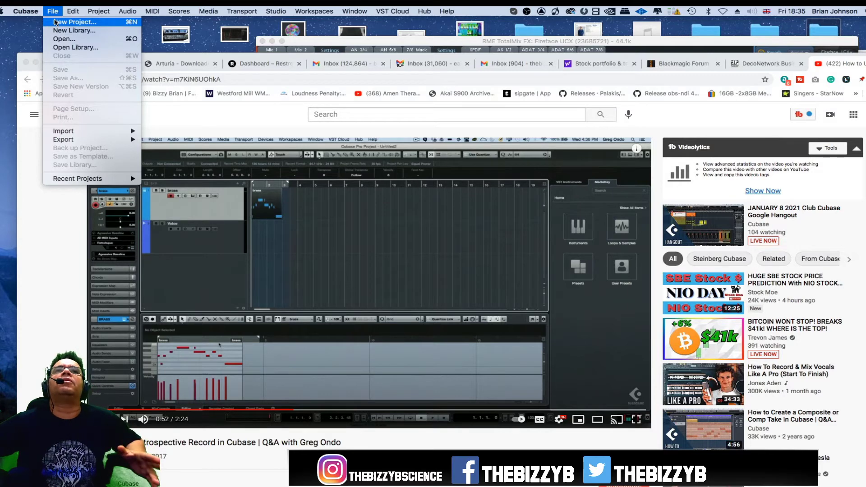
{"action": "left_click", "coordinate": [55, 21]}
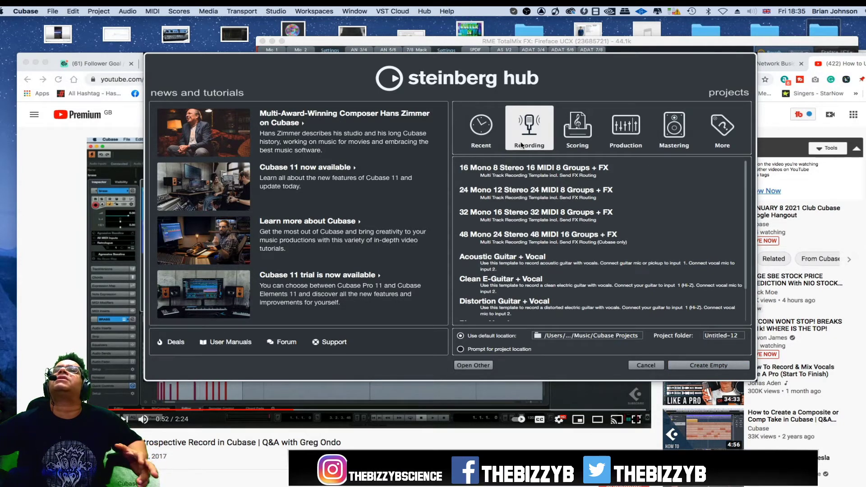
{"action": "left_click", "coordinate": [695, 366]}
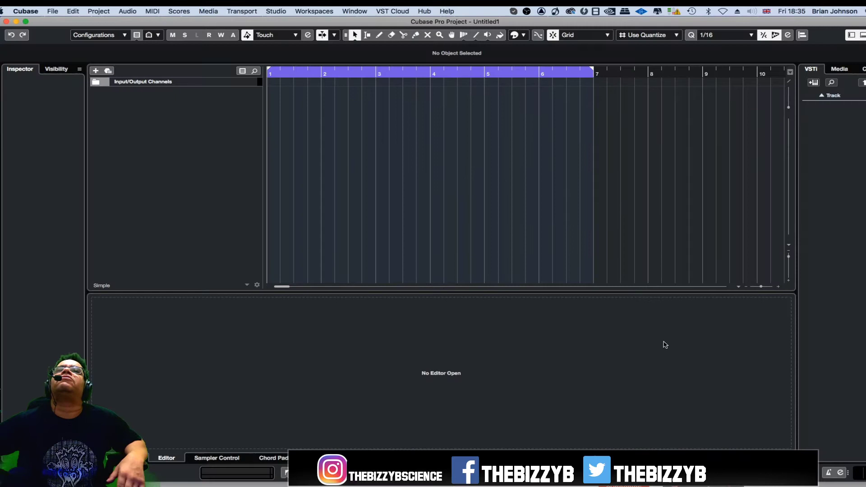
{"action": "left_click", "coordinate": [6, 21]}
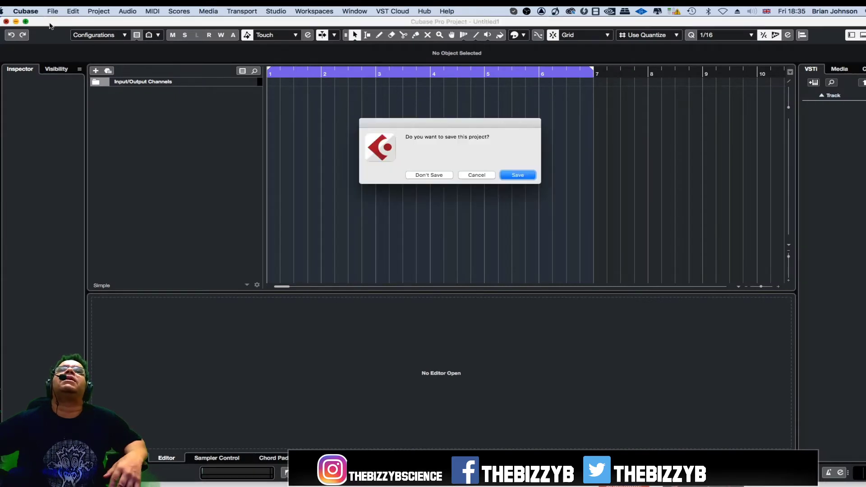
{"action": "left_click", "coordinate": [437, 180]}
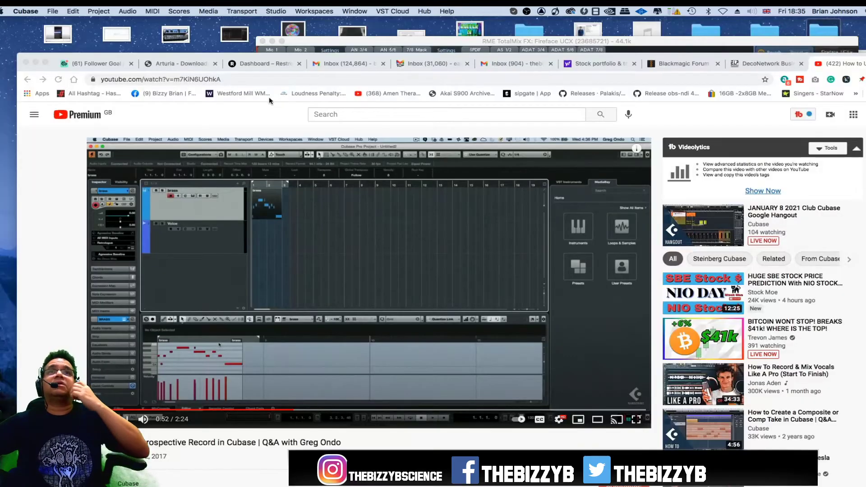
{"action": "left_click", "coordinate": [53, 11]}
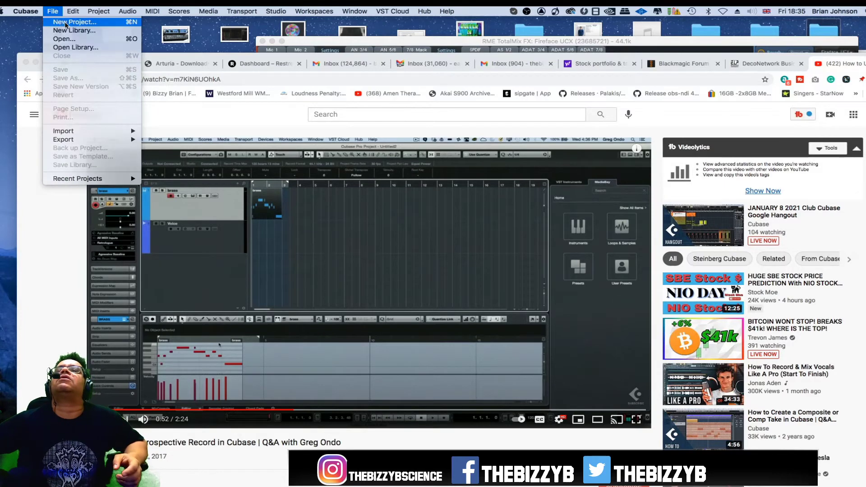
- Point the new project's location browser at the Sound Library New drive
{"action": "left_click", "coordinate": [61, 22]}
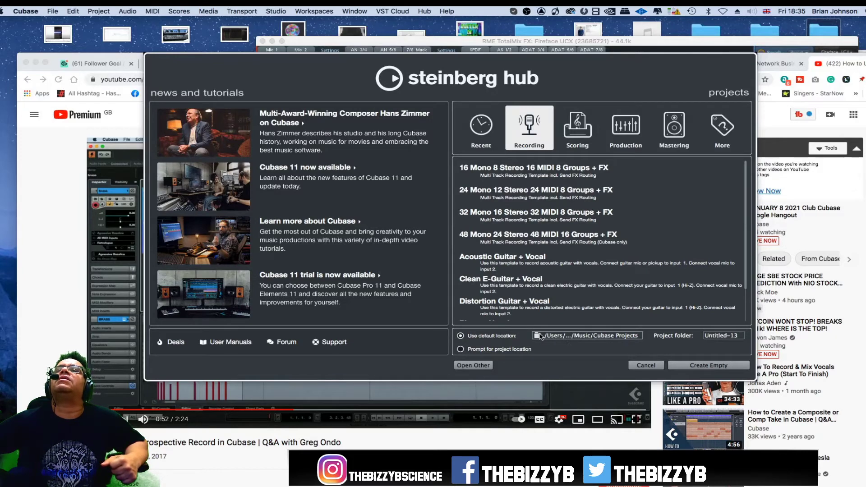
{"action": "left_click", "coordinate": [541, 337]}
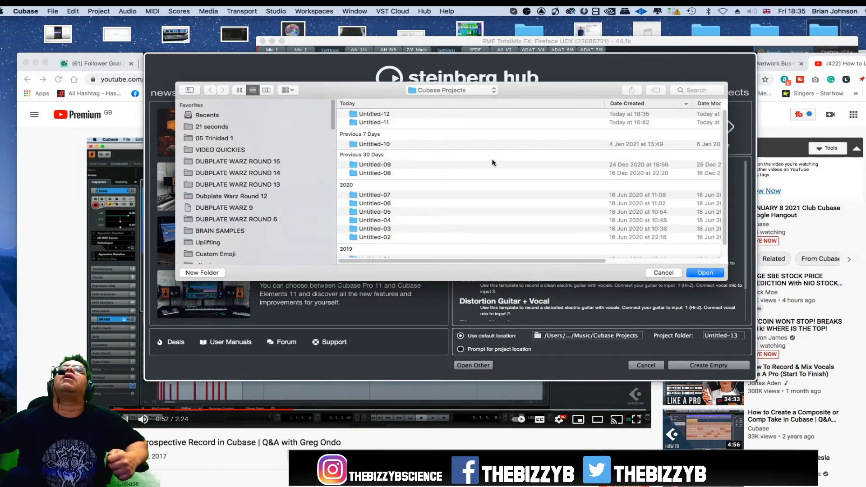
{"action": "left_click", "coordinate": [476, 91]}
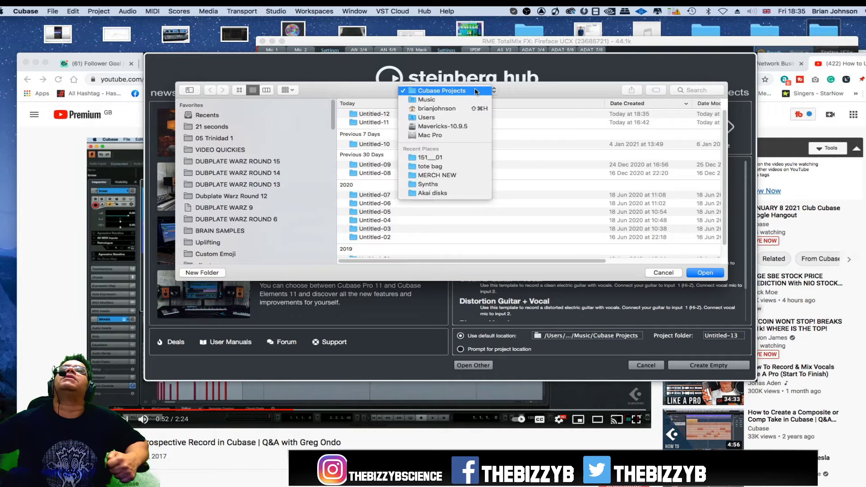
{"action": "left_click", "coordinate": [475, 88]}
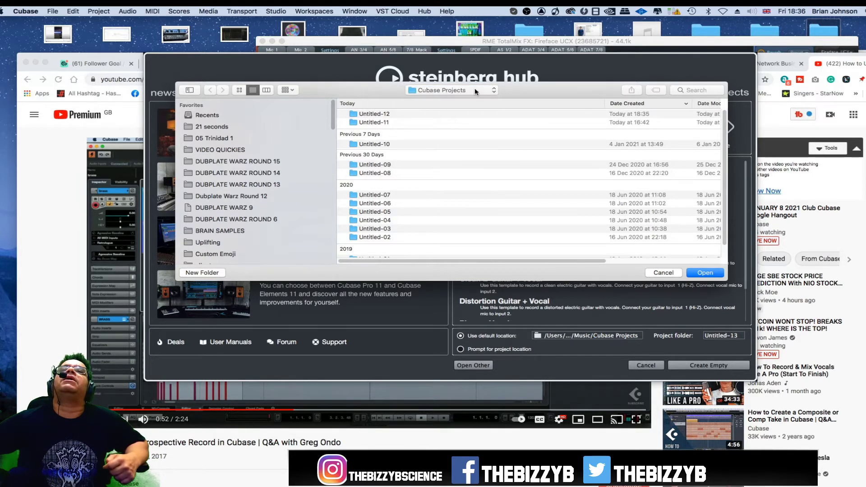
{"action": "scroll", "coordinate": [465, 199], "scroll_direction": "up", "scroll_amount": 1}
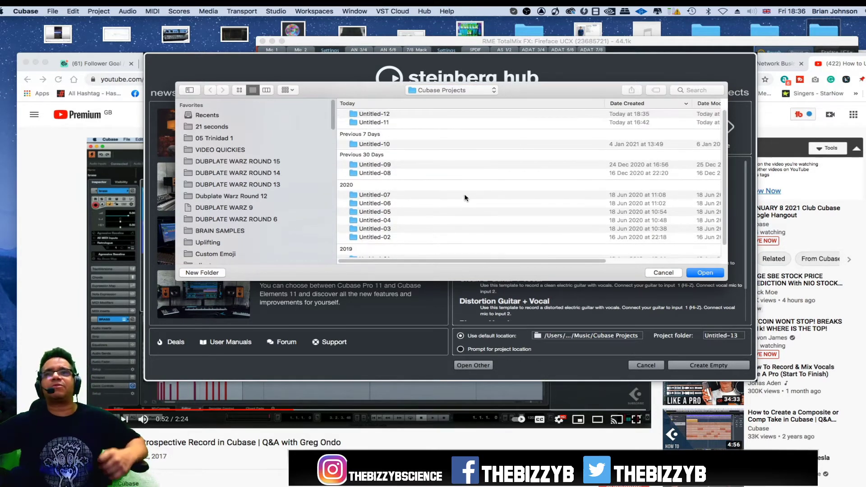
{"action": "scroll", "coordinate": [242, 222], "scroll_direction": "down", "scroll_amount": 10}
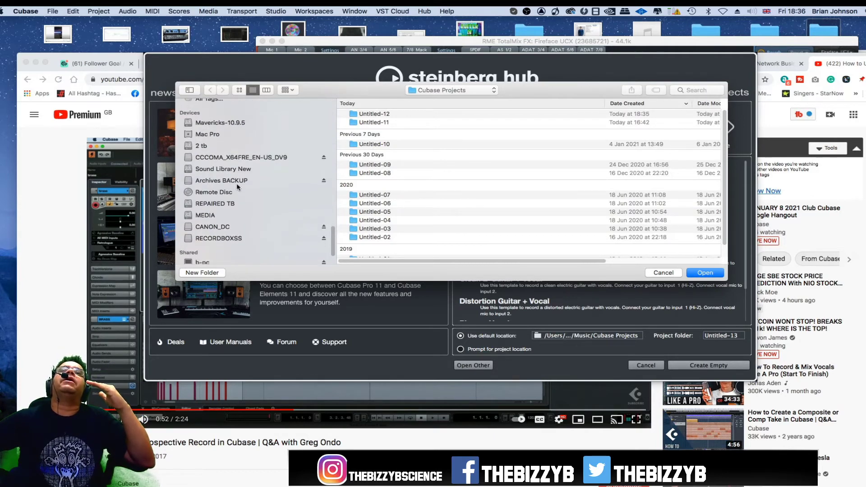
{"action": "left_click", "coordinate": [234, 170]}
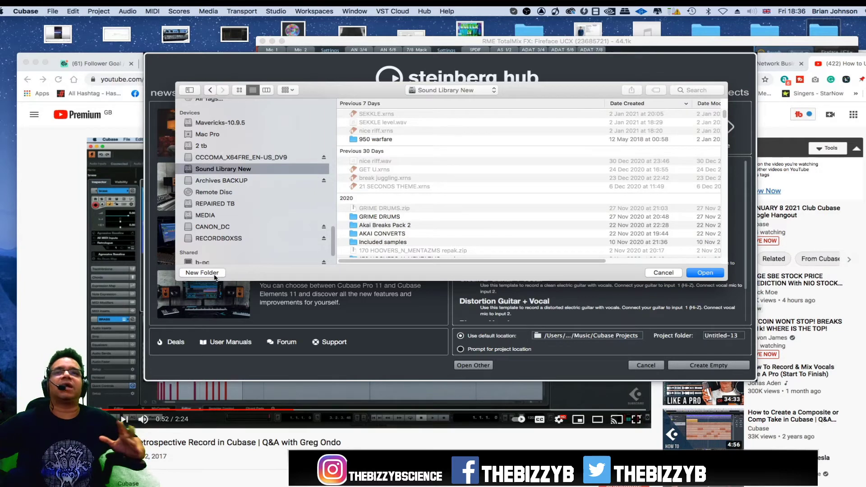
- Create a TUTORIAL JUNGLE PROJECT folder there and set it as the project location
{"action": "left_click", "coordinate": [202, 273]}
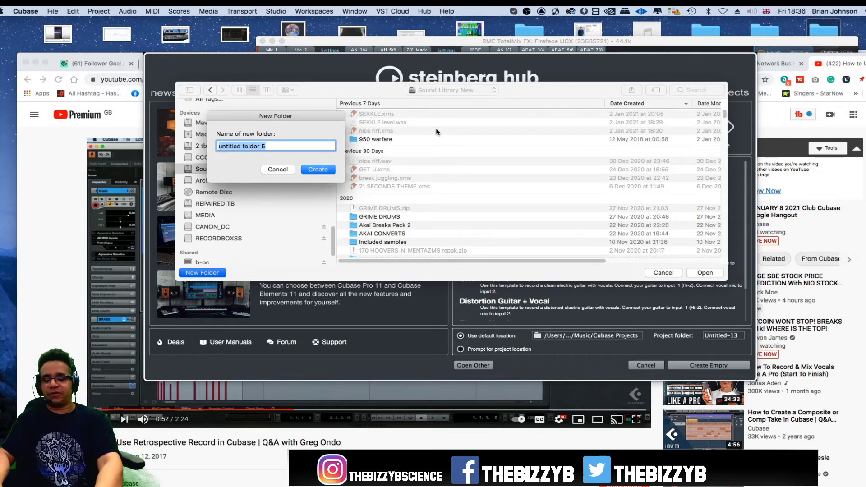
{"action": "type", "text": "TUTORIAL JUNGLE PRO"}
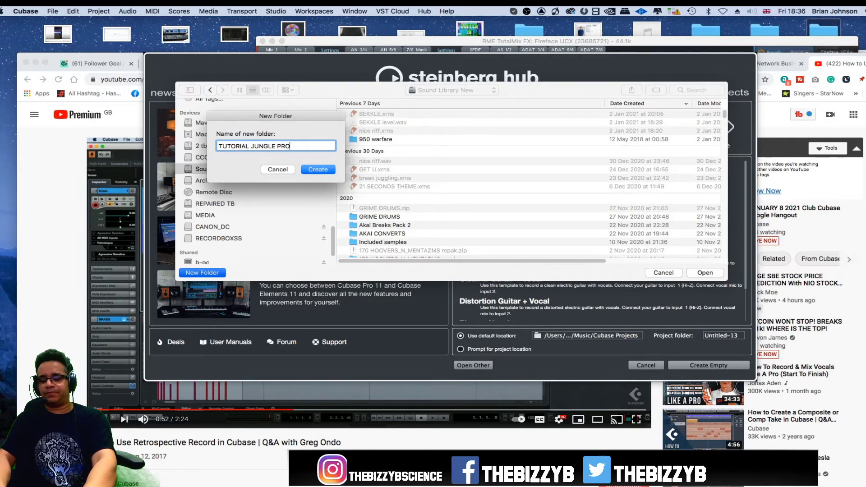
{"action": "type", "text": "JECT"}
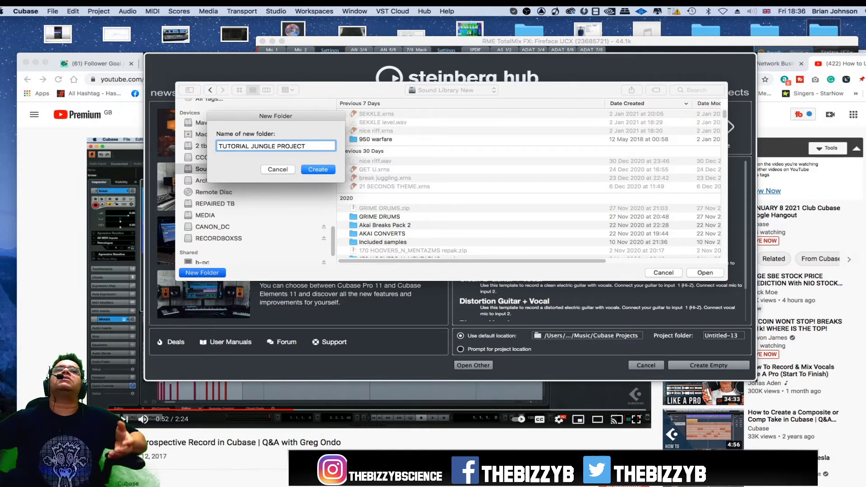
{"action": "left_click", "coordinate": [317, 170]}
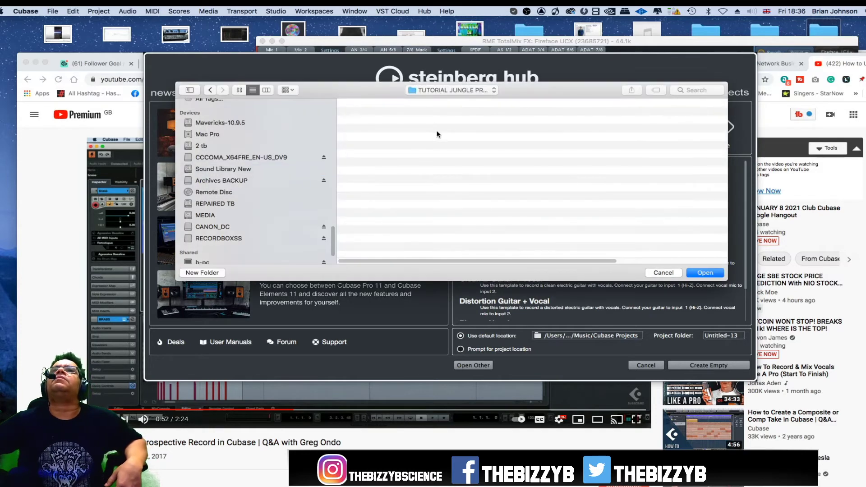
{"action": "left_click", "coordinate": [705, 272]}
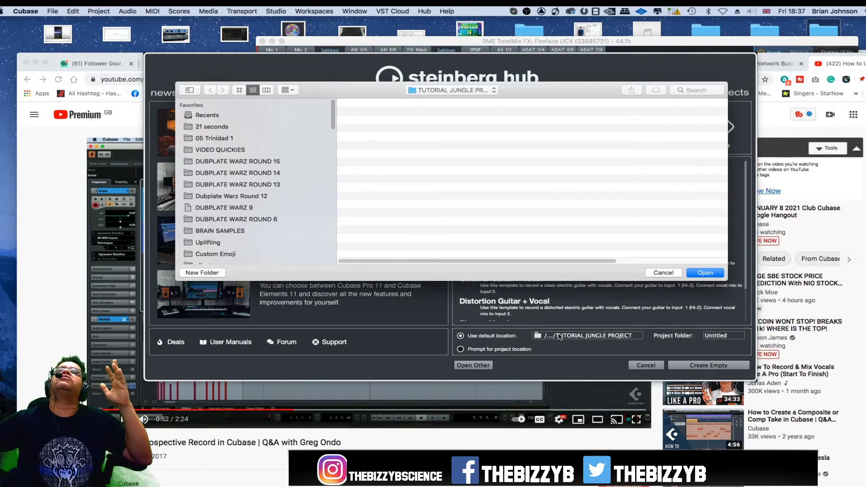
{"action": "left_click", "coordinate": [445, 90]}
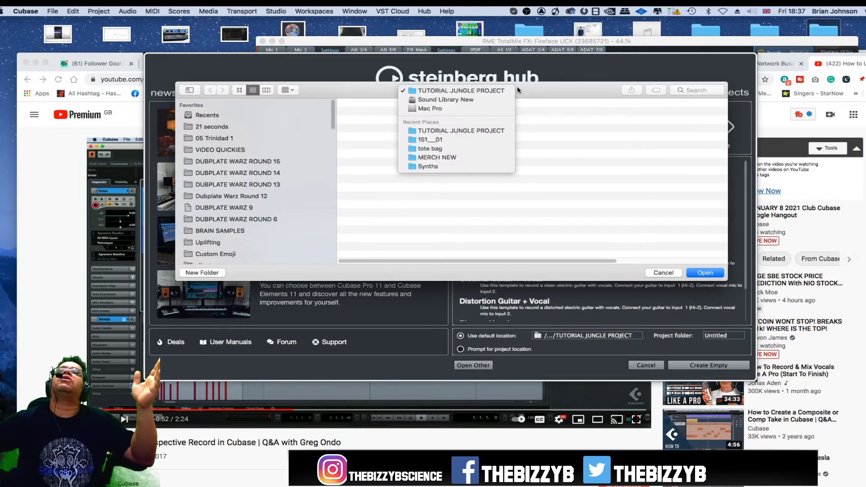
{"action": "left_click", "coordinate": [541, 94]}
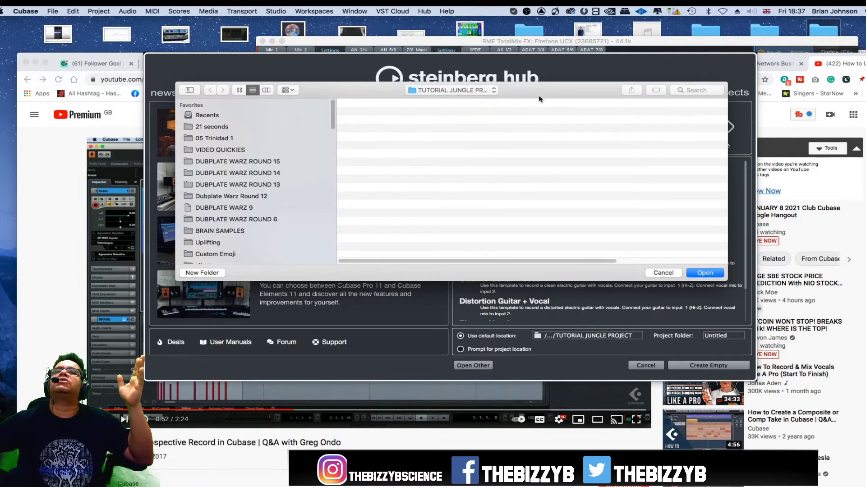
{"action": "left_click", "coordinate": [699, 275]}
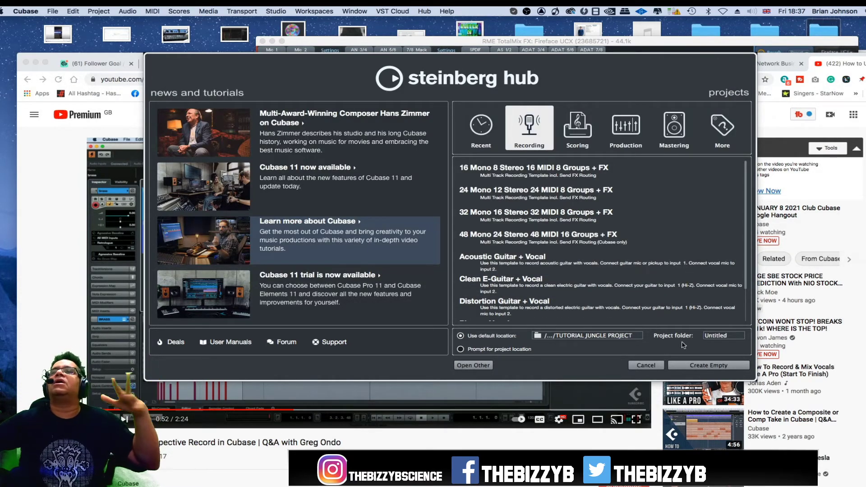
- Create an empty project and add a Groove Agent instrument track from the Drum folder
{"action": "left_click", "coordinate": [707, 365]}
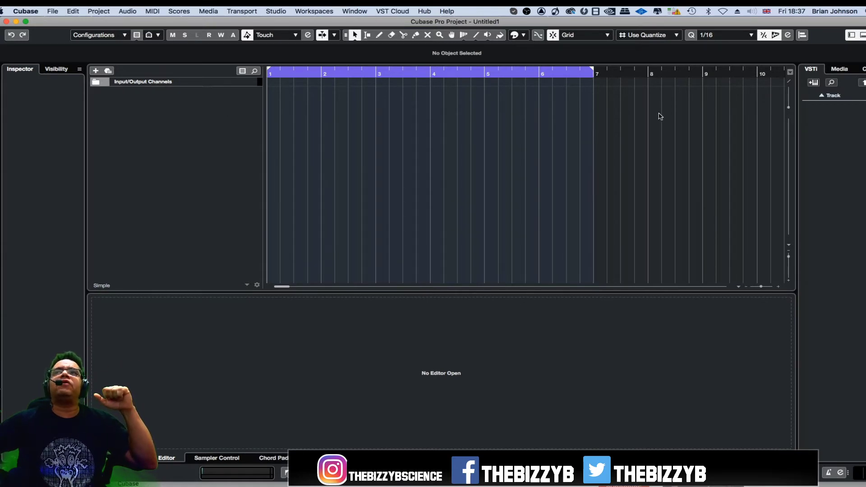
{"action": "left_click", "coordinate": [813, 82]}
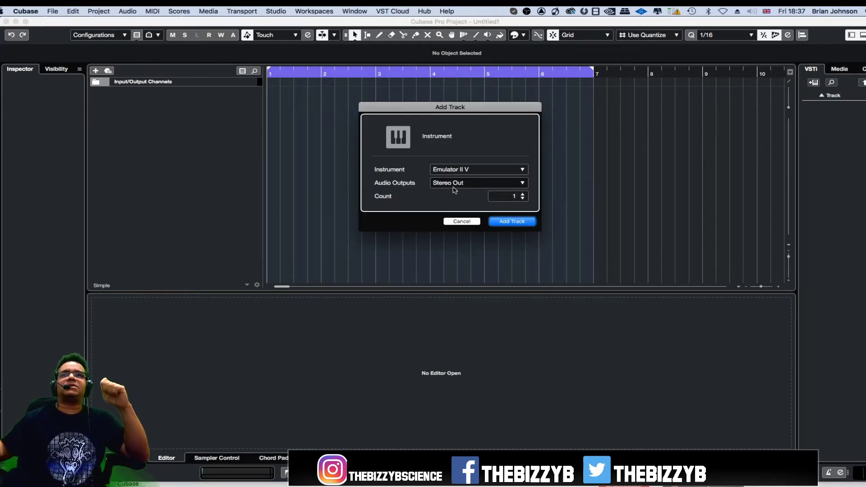
{"action": "left_click", "coordinate": [462, 170]}
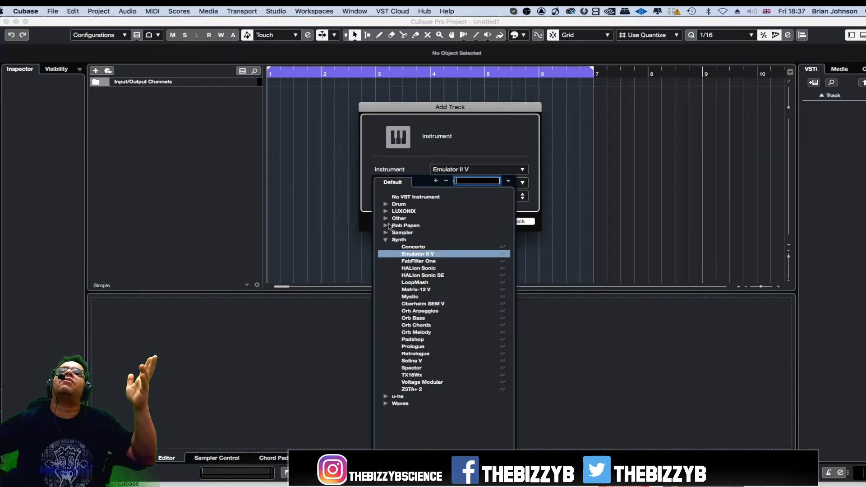
{"action": "left_click", "coordinate": [386, 241]}
{"action": "left_click", "coordinate": [391, 206]}
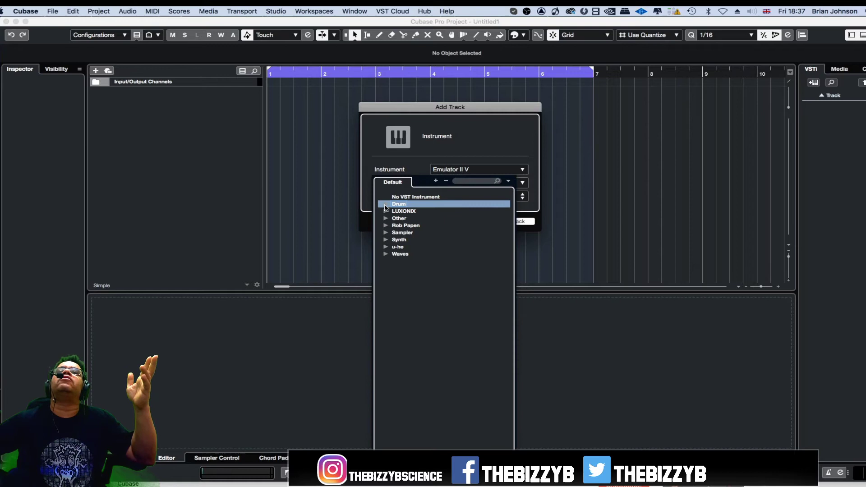
{"action": "left_click", "coordinate": [386, 204]}
{"action": "double_click", "coordinate": [417, 211]}
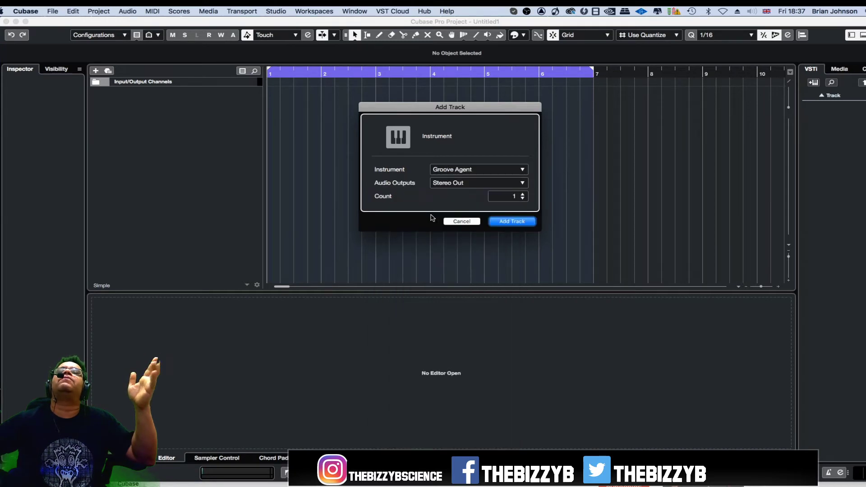
{"action": "left_click", "coordinate": [511, 222]}
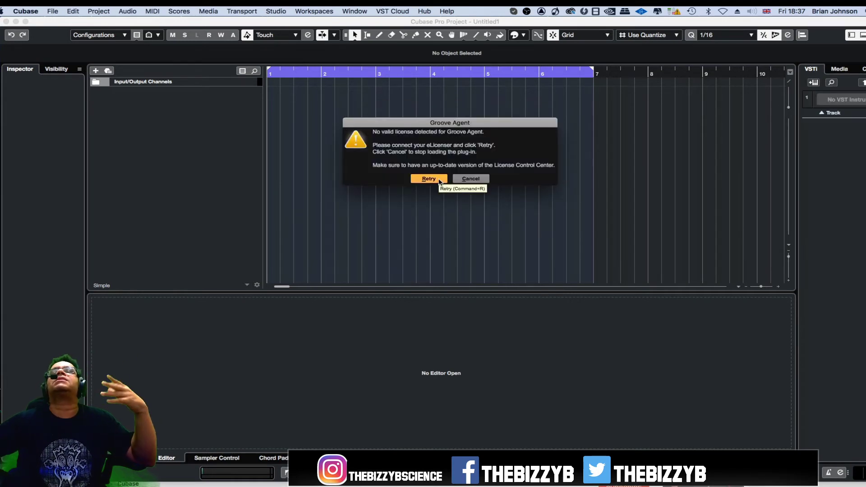
- Dismiss the licence warning and add an instrument track running Groove Agent SE
{"action": "left_click", "coordinate": [473, 180]}
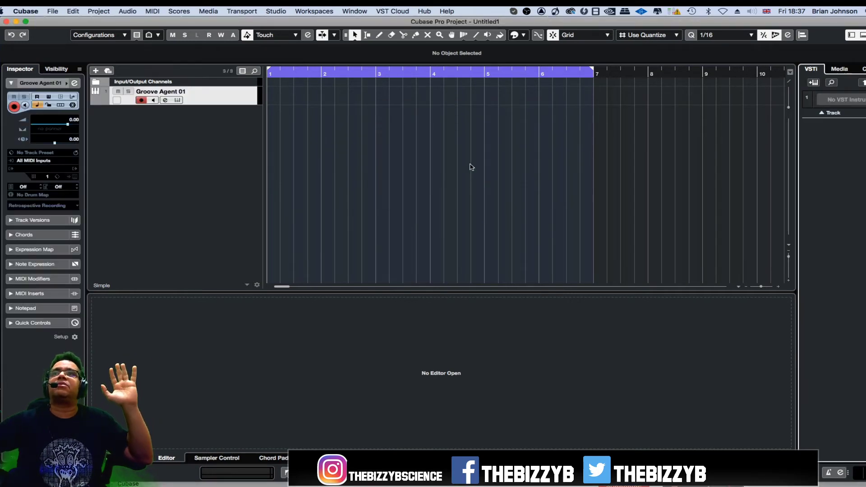
{"action": "left_click", "coordinate": [813, 83]}
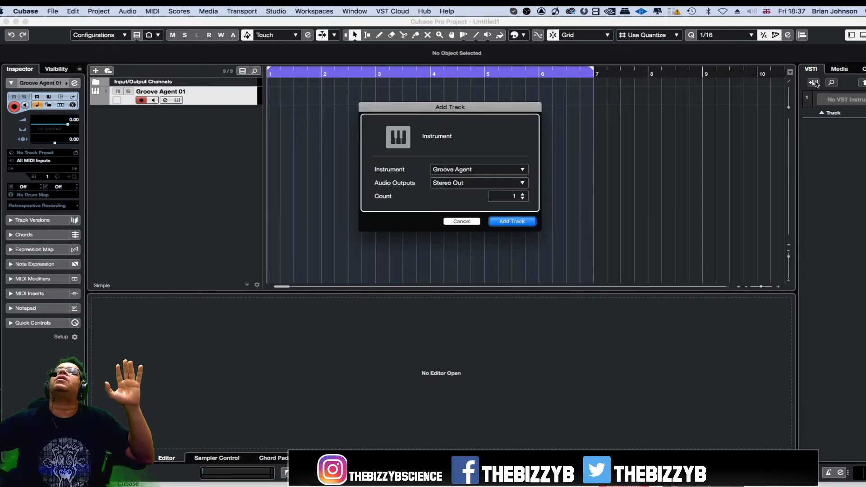
{"action": "left_click", "coordinate": [456, 169]}
{"action": "left_click", "coordinate": [456, 219]}
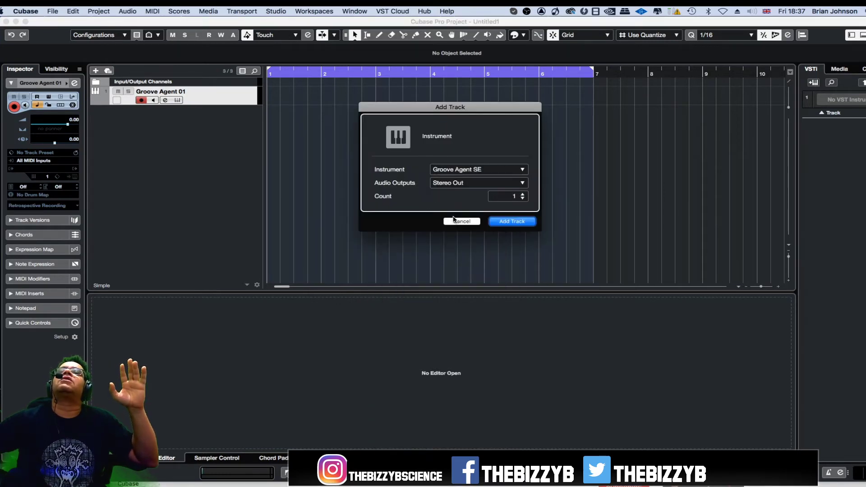
{"action": "left_click", "coordinate": [497, 224]}
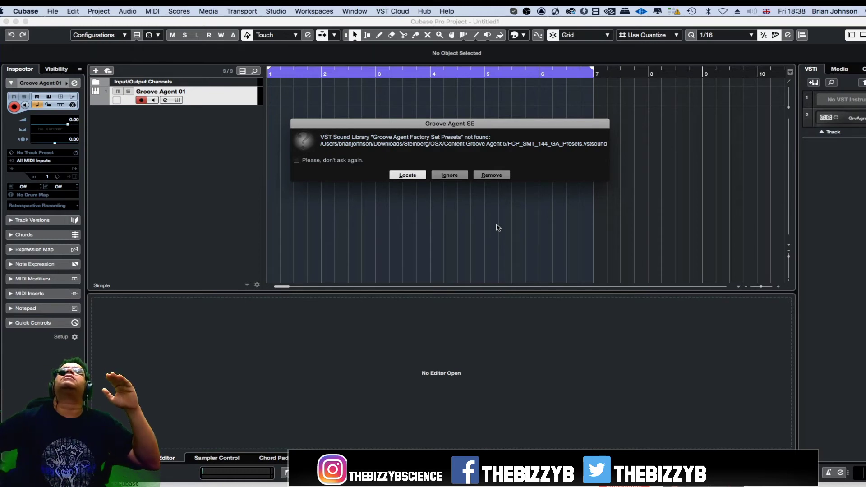
- Ignore all six missing sound-library warnings and move the Groove Agent SE window aside
{"action": "left_click", "coordinate": [450, 175]}
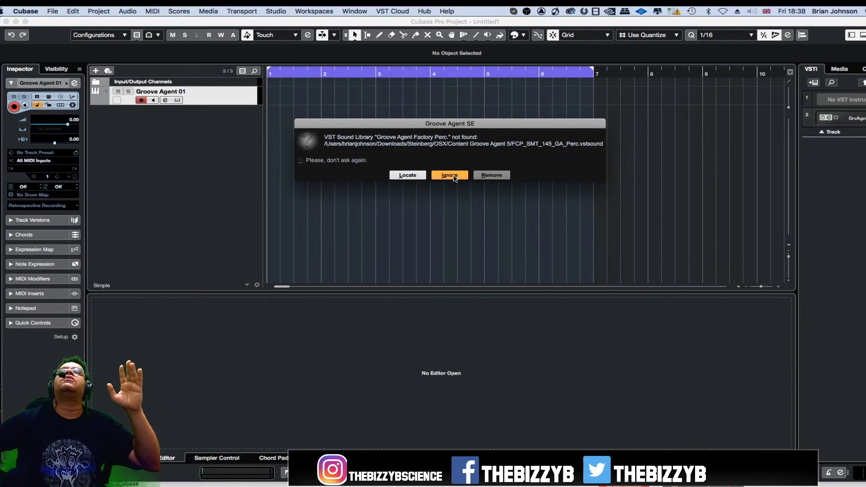
{"action": "left_click", "coordinate": [450, 175]}
{"action": "left_click", "coordinate": [450, 175]}
{"action": "left_click", "coordinate": [450, 175]}
{"action": "left_click", "coordinate": [450, 175]}
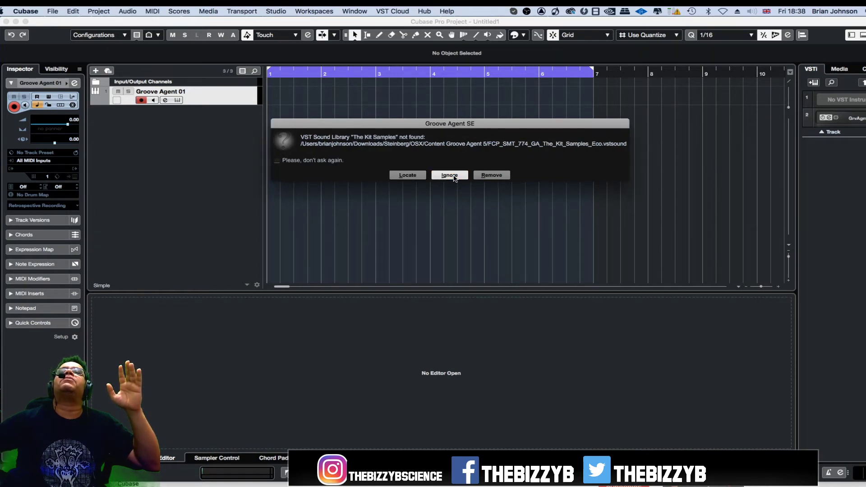
{"action": "left_click", "coordinate": [450, 175]}
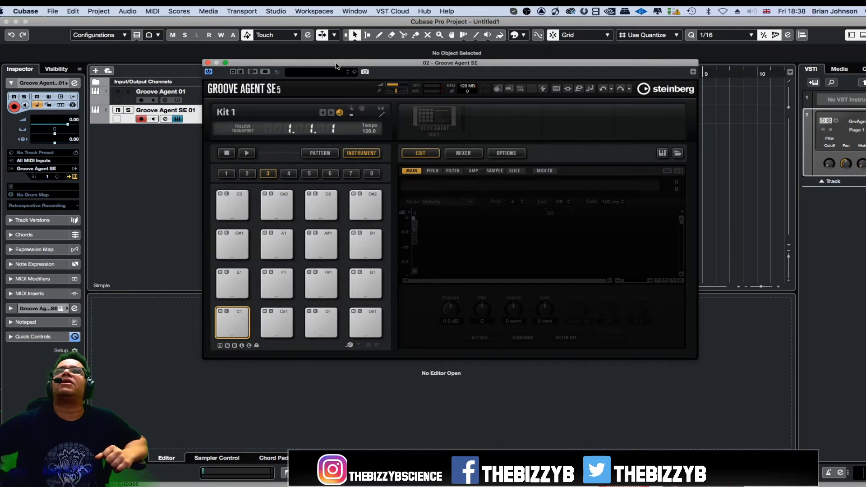
{"action": "left_click_drag", "start_coordinate": [338, 63], "coordinate": [445, 150]}
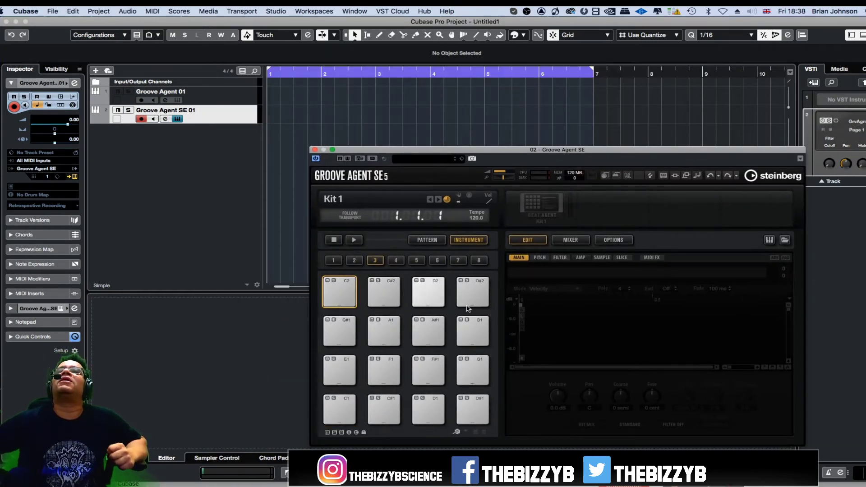
- Select the C#2 pad in Groove Agent SE, then close its plug-in window
{"action": "left_click", "coordinate": [396, 304]}
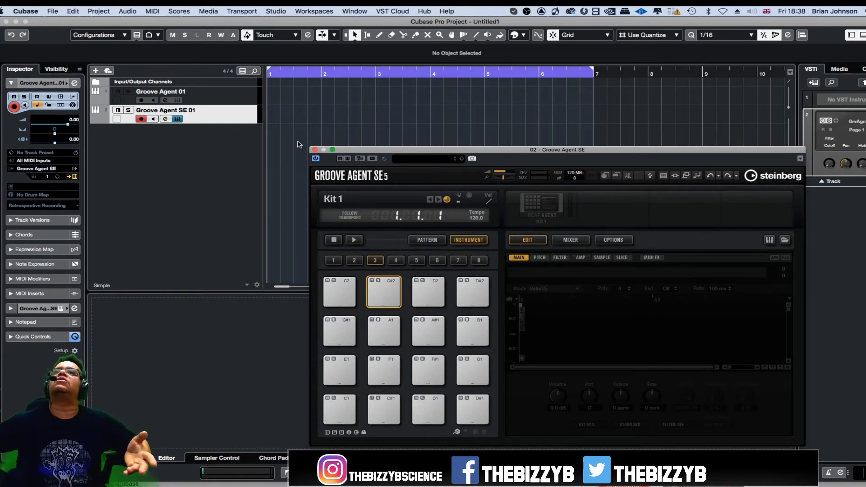
{"action": "left_click", "coordinate": [315, 150]}
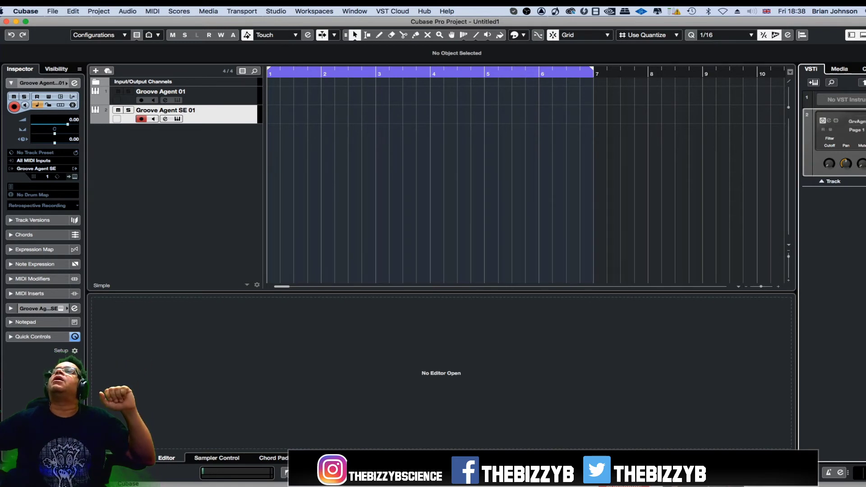
- Load Emulator II V into VSTi rack slot 2 by searching 'emula', then close its window
{"action": "left_click", "coordinate": [857, 121]}
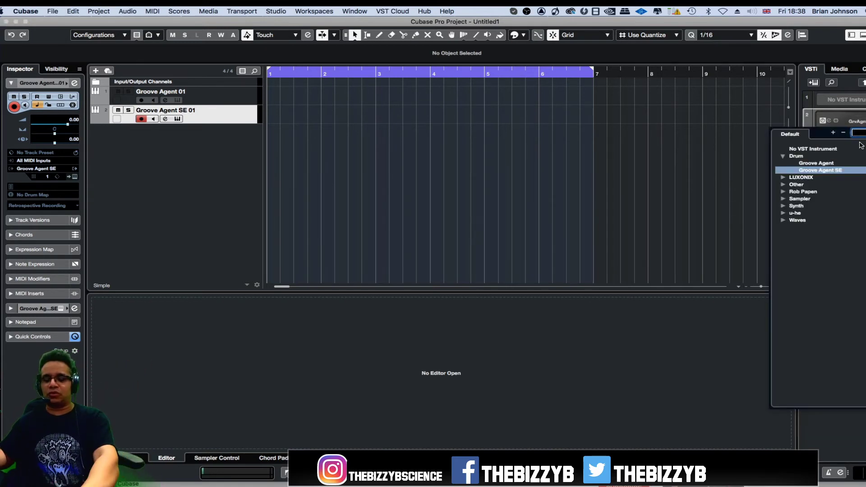
{"action": "type", "text": "em"}
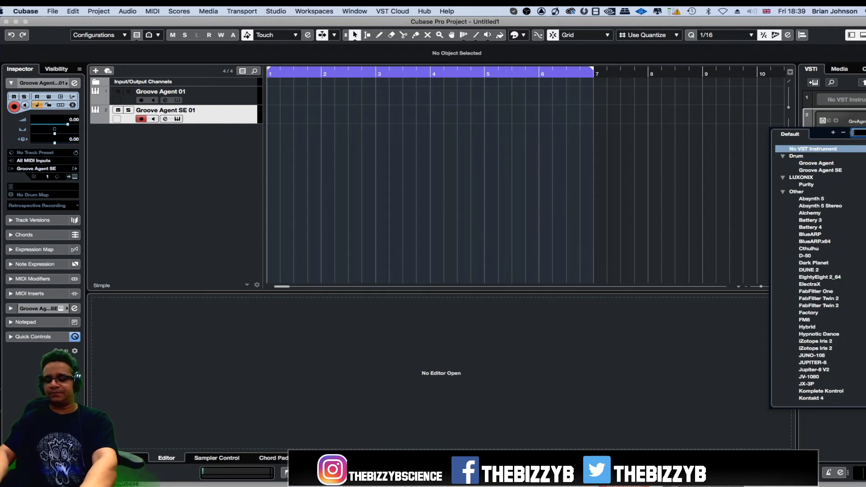
{"action": "type", "text": "ula"}
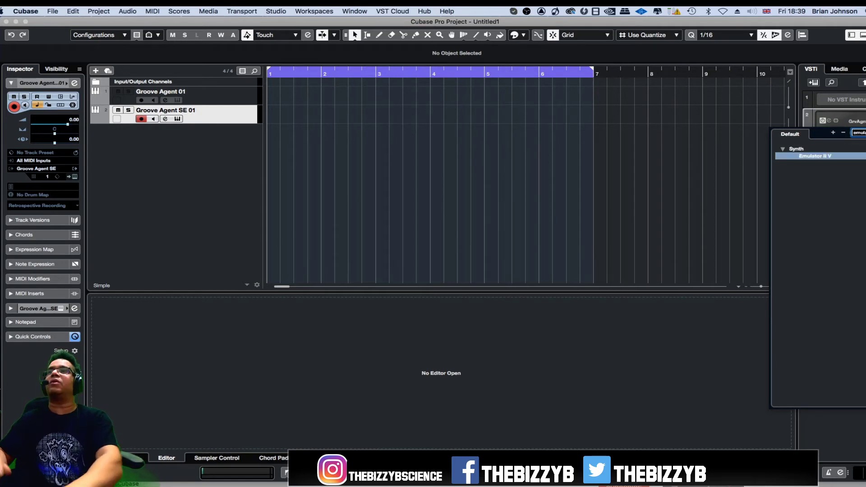
{"action": "left_click", "coordinate": [817, 157]}
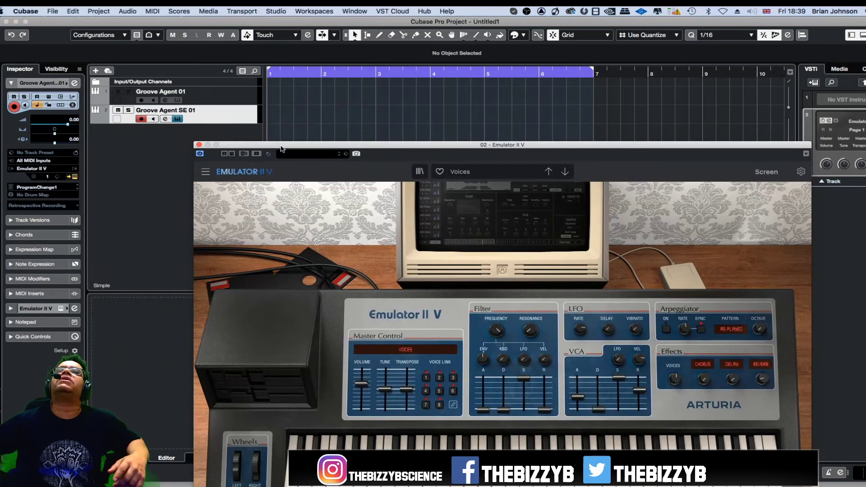
{"action": "left_click", "coordinate": [199, 145]}
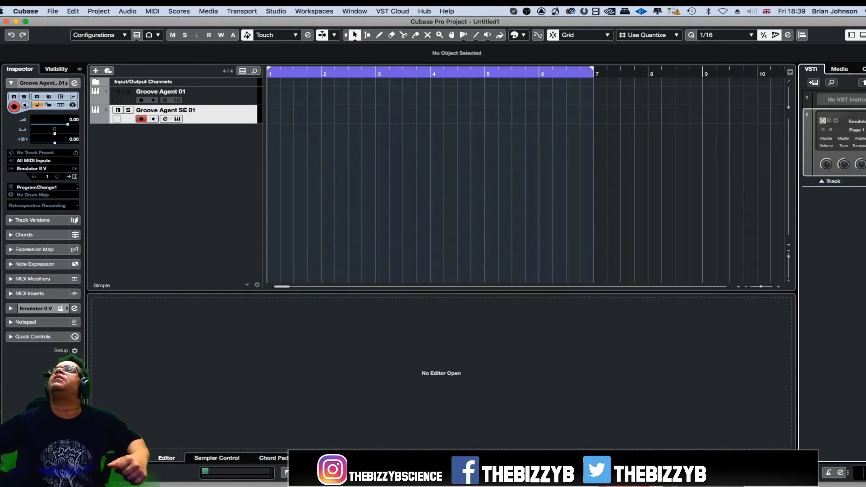
- Recheck slot 2's instrument list, confirm Emulator II V, and close the plug-in window
{"action": "left_click", "coordinate": [852, 122]}
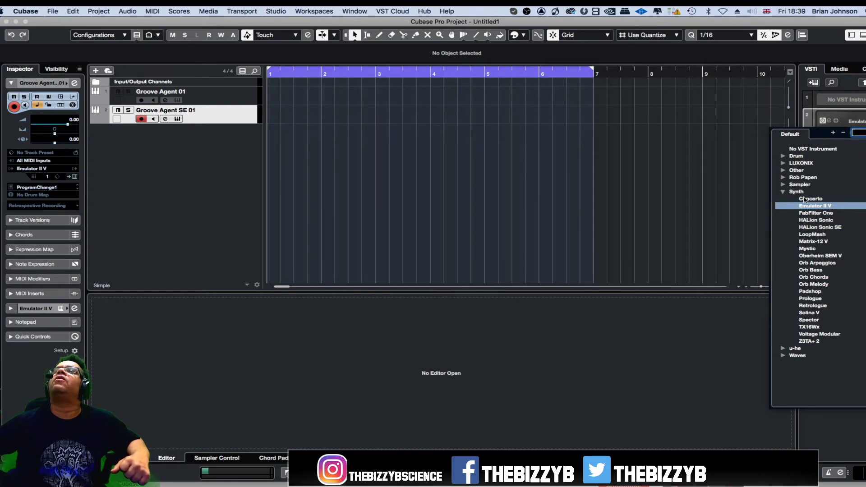
{"action": "left_click", "coordinate": [789, 191]}
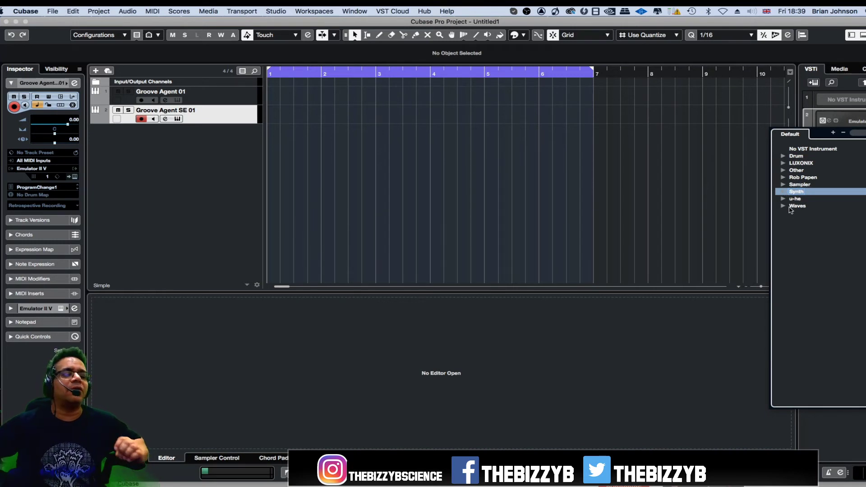
{"action": "left_click", "coordinate": [849, 123]}
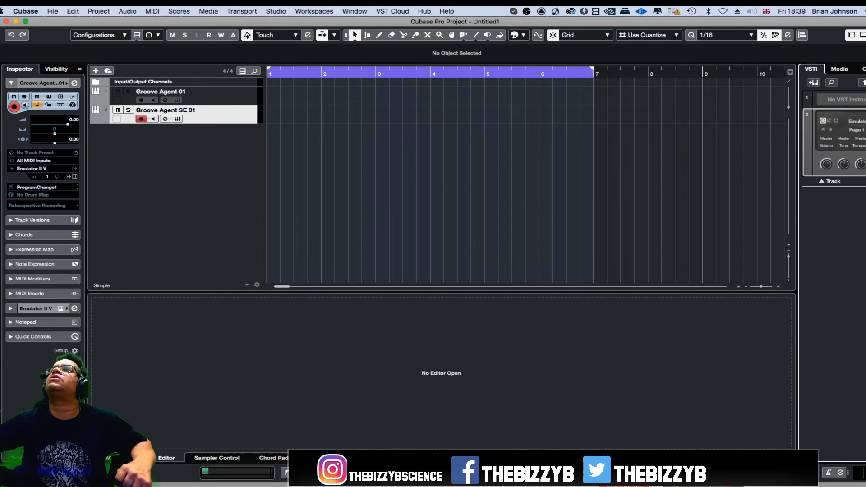
{"action": "left_click", "coordinate": [858, 122]}
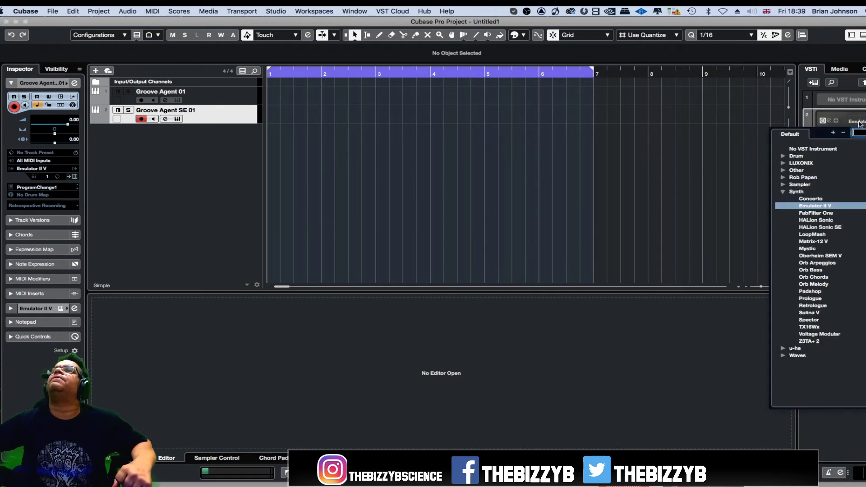
{"action": "left_click", "coordinate": [826, 206]}
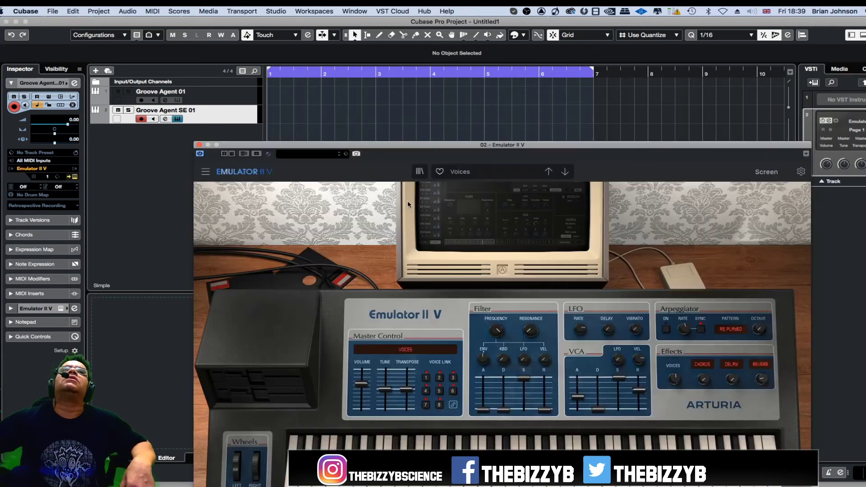
{"action": "left_click_drag", "start_coordinate": [406, 146], "coordinate": [445, 110]}
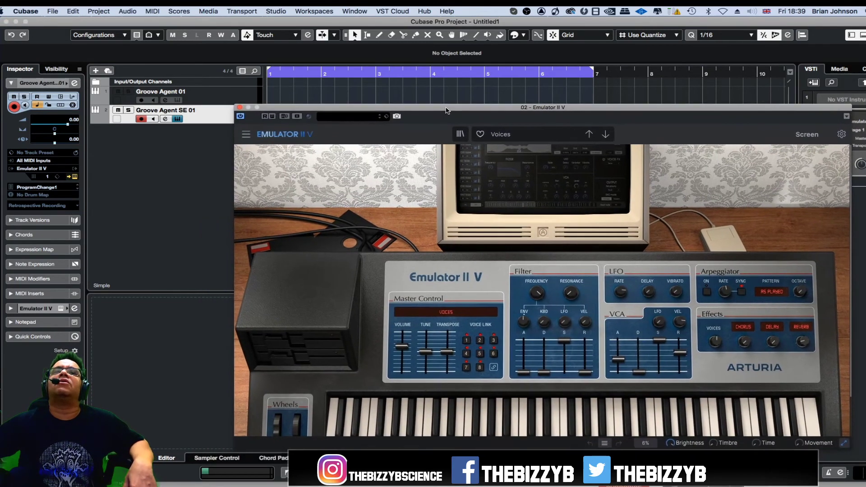
{"action": "left_click", "coordinate": [239, 107]}
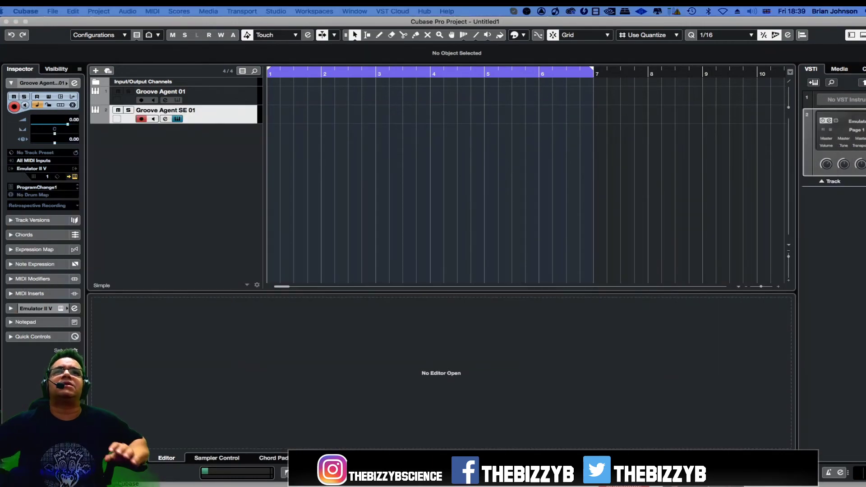
- Focus the project window and bring up the Studio menu
{"action": "left_click", "coordinate": [384, 143]}
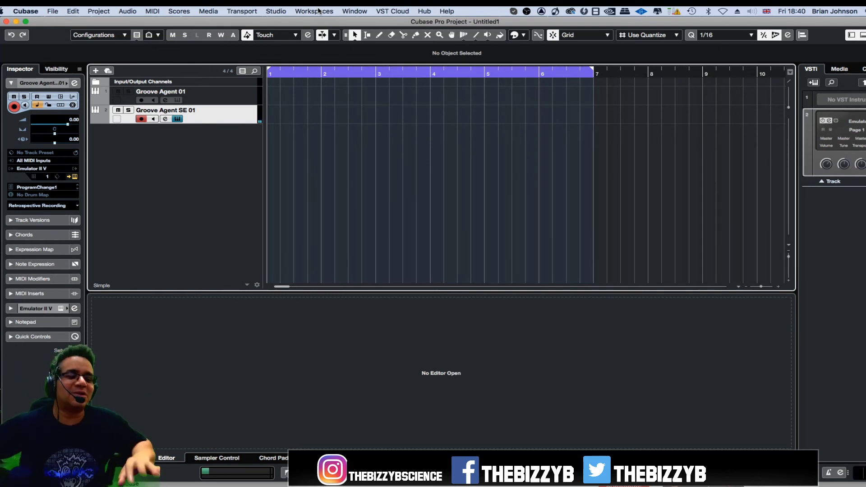
{"action": "left_click", "coordinate": [286, 10]}
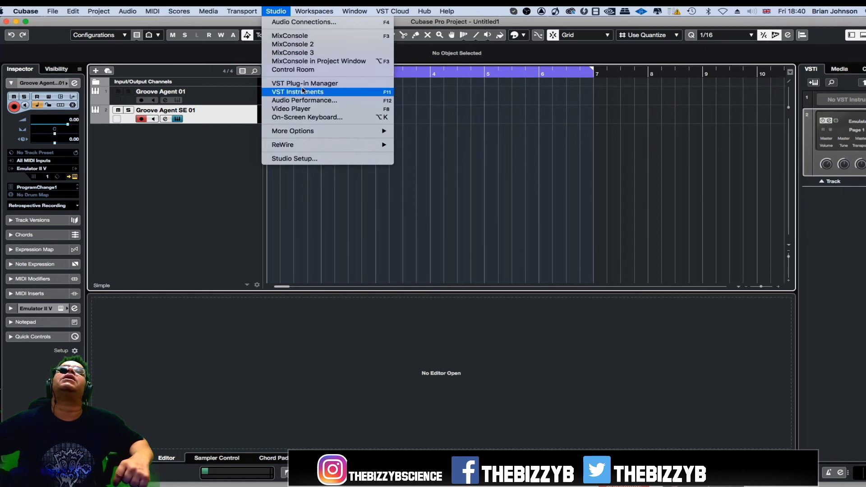
- Review the Fireface UCX and KOMPLETE KONTROL S49 ports in Studio Setup's MIDI Port Setup, then confirm with OK
{"action": "left_click", "coordinate": [311, 158]}
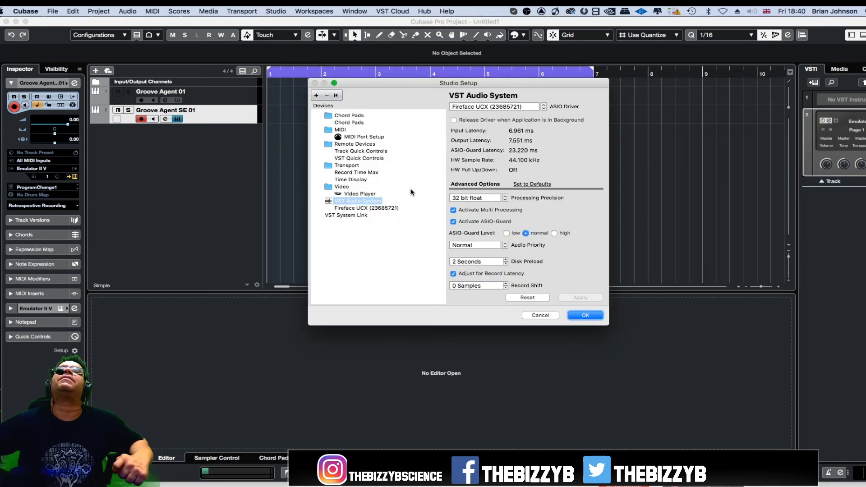
{"action": "left_click", "coordinate": [343, 136]}
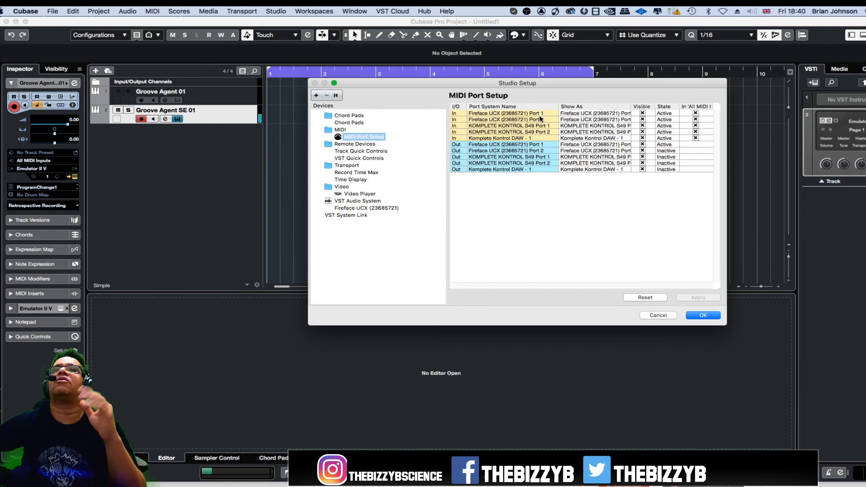
{"action": "left_click", "coordinate": [703, 315]}
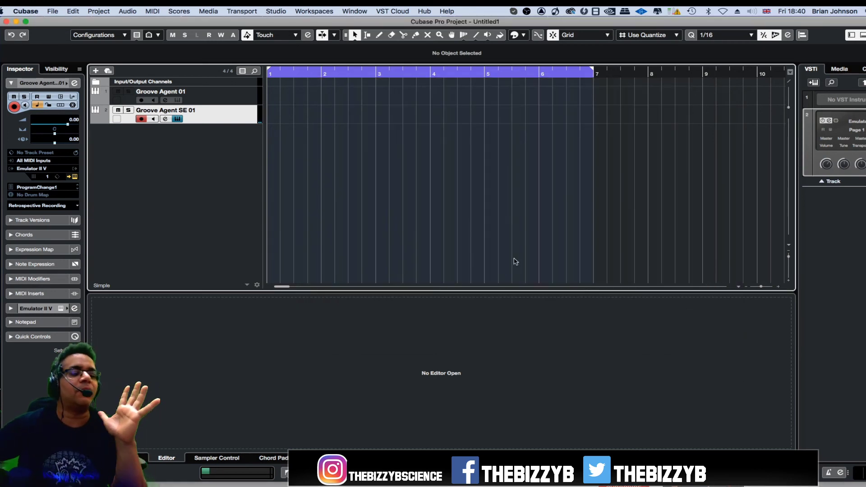